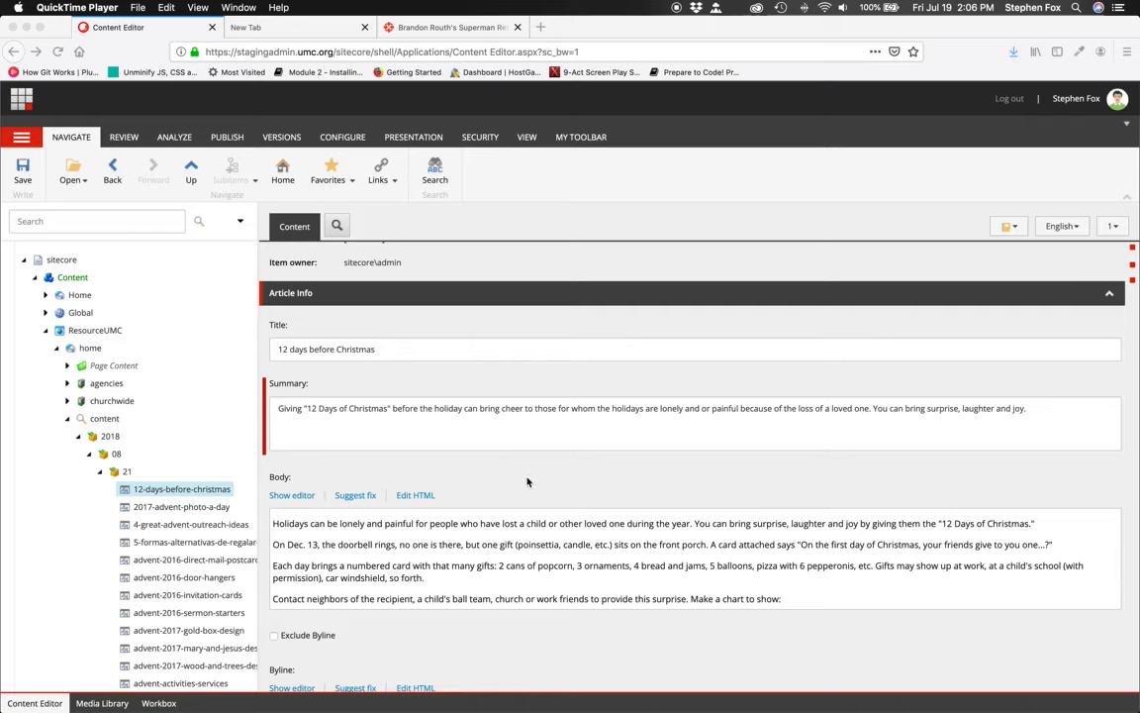
Open the Body field of the 12-days-before-christmas article in the rich text editor
scroll(525, 486, up, 5)
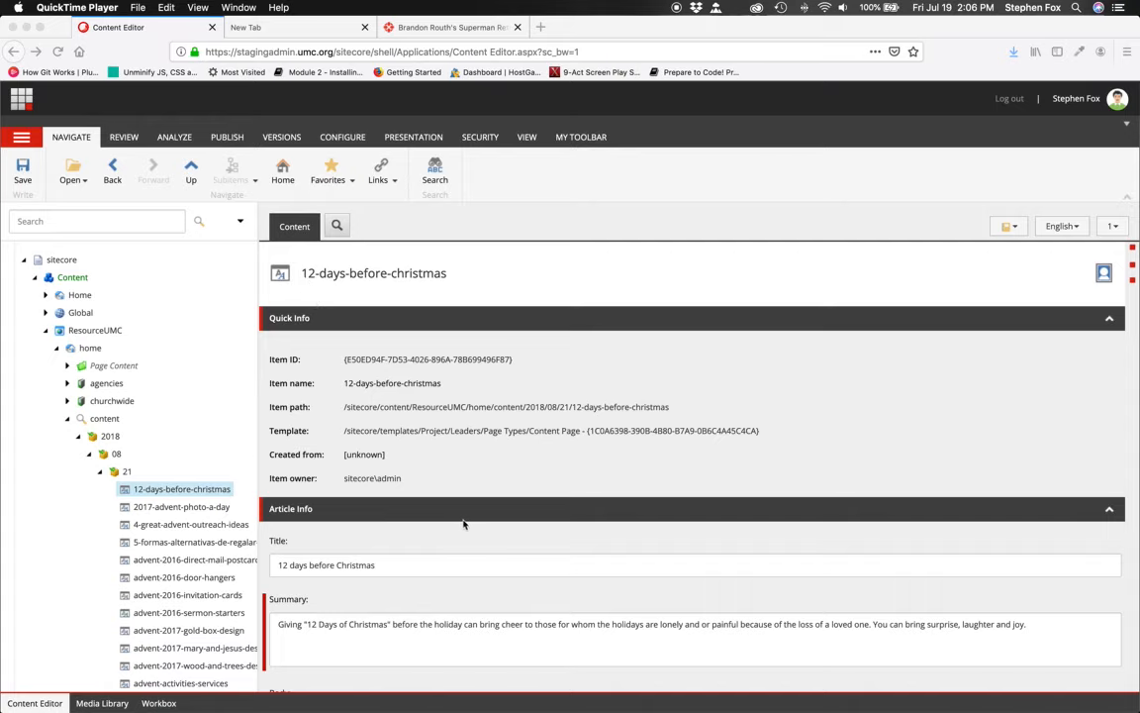
scroll(486, 520, down, 2)
scroll(486, 519, down, 4)
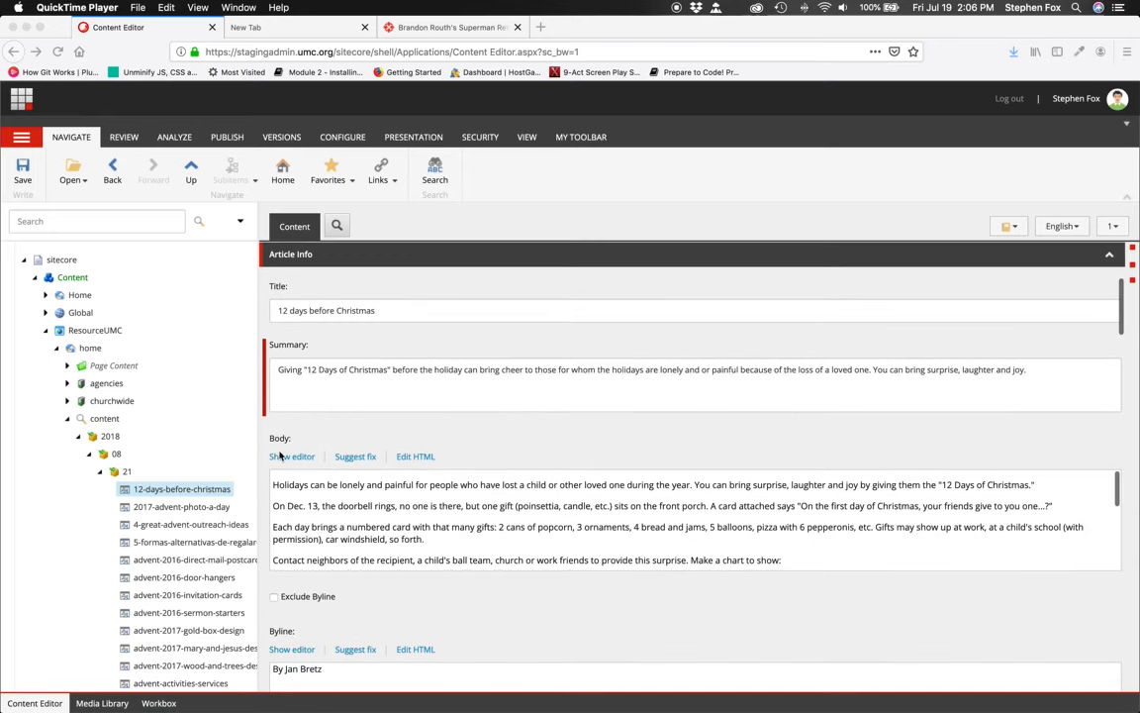
click(287, 462)
click(287, 461)
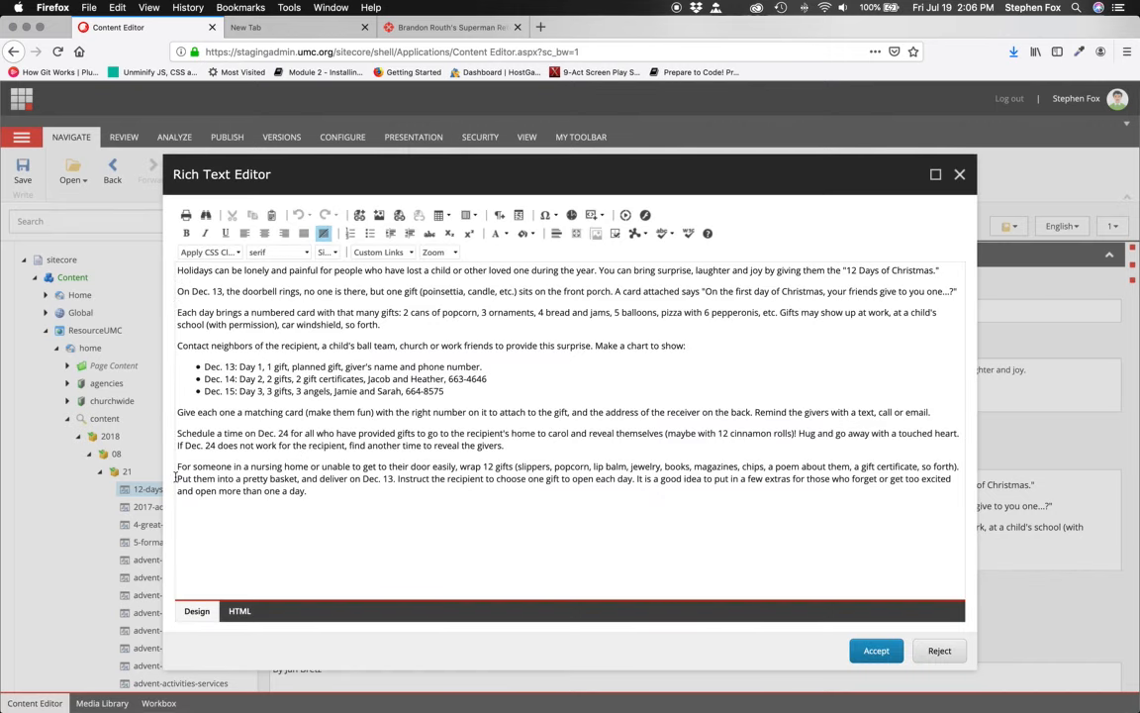
Start inserting a Sitecore link on the phrase "For someone in a nursing home" in the last paragraph
drag(178, 466, 283, 465)
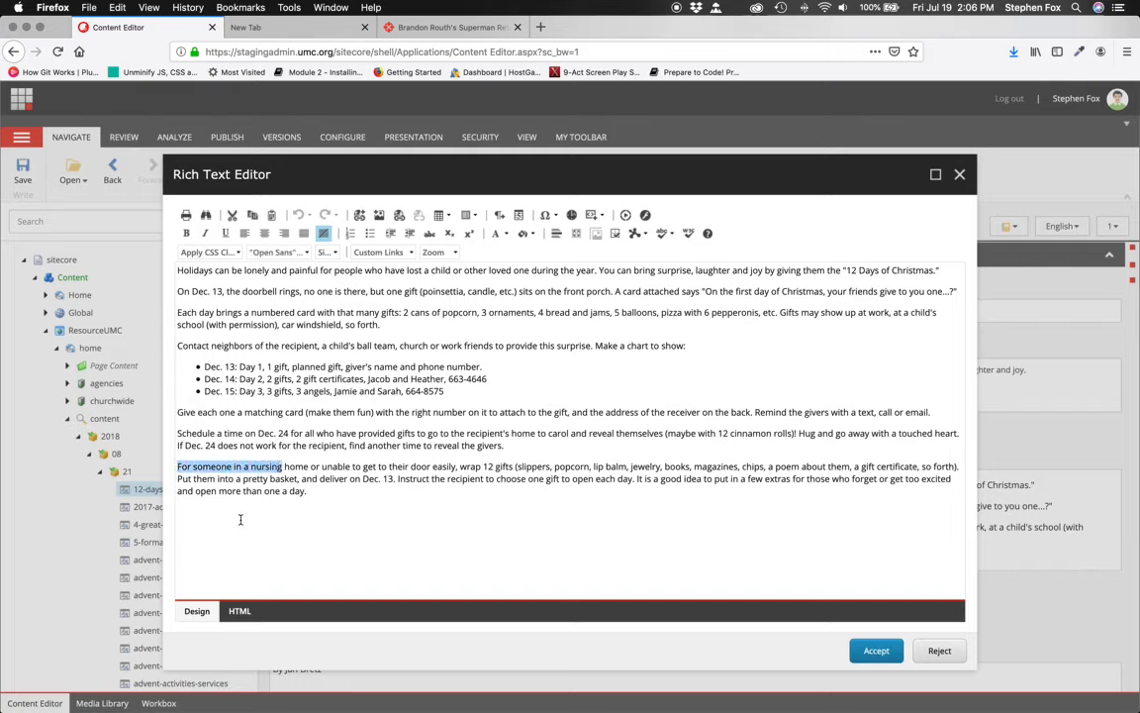
drag(309, 466, 169, 467)
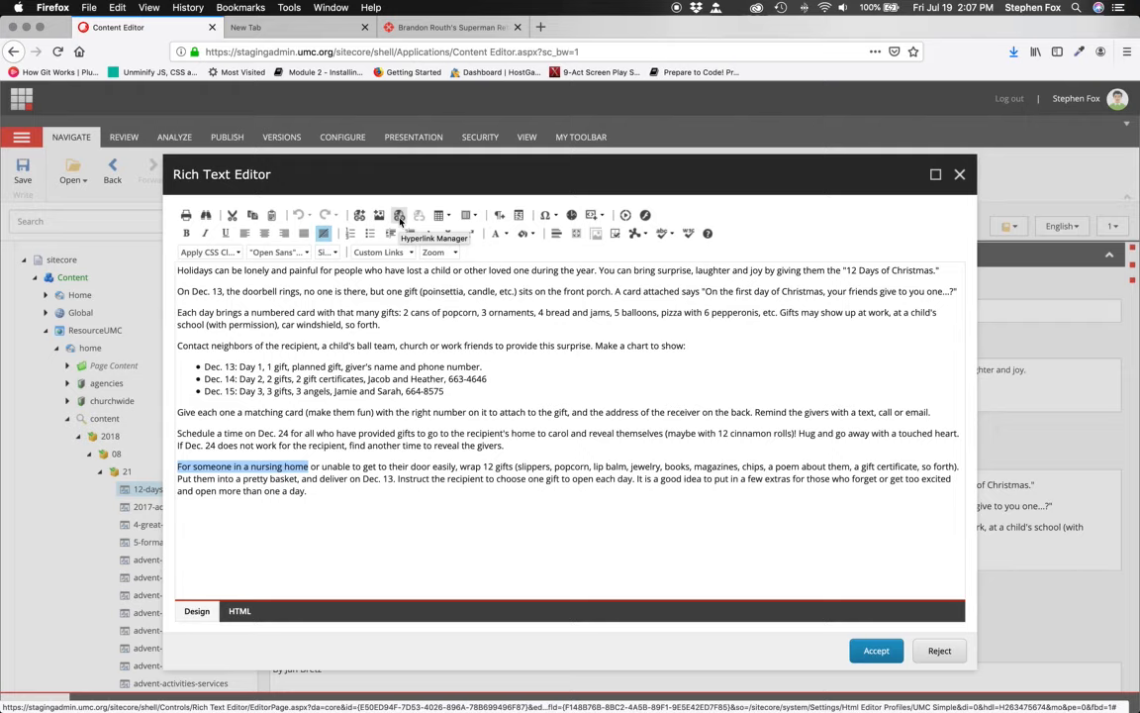
click(399, 216)
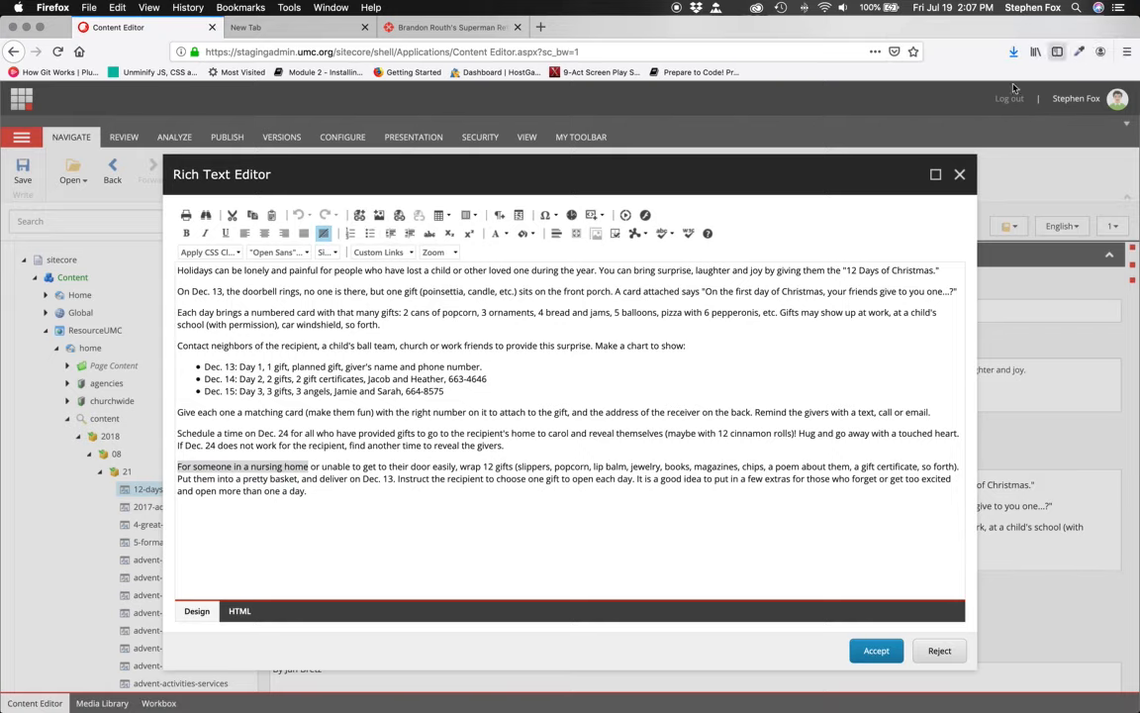
click(359, 214)
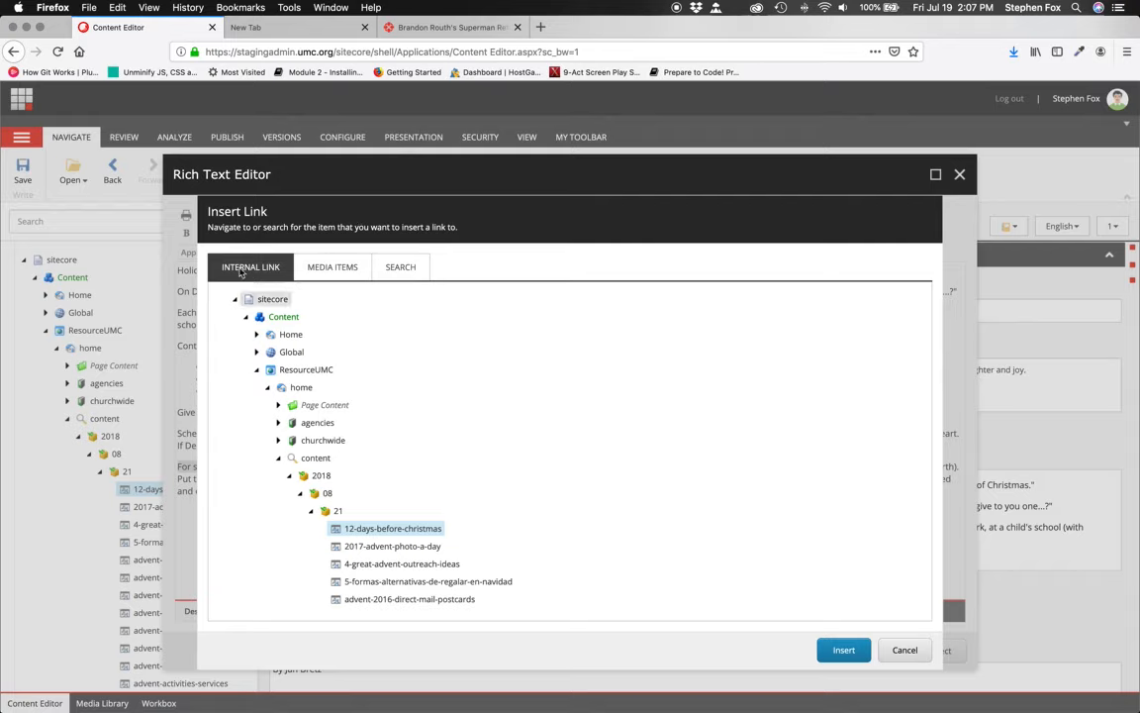
Look at the UMC Media folder among the media items available for linking
click(333, 269)
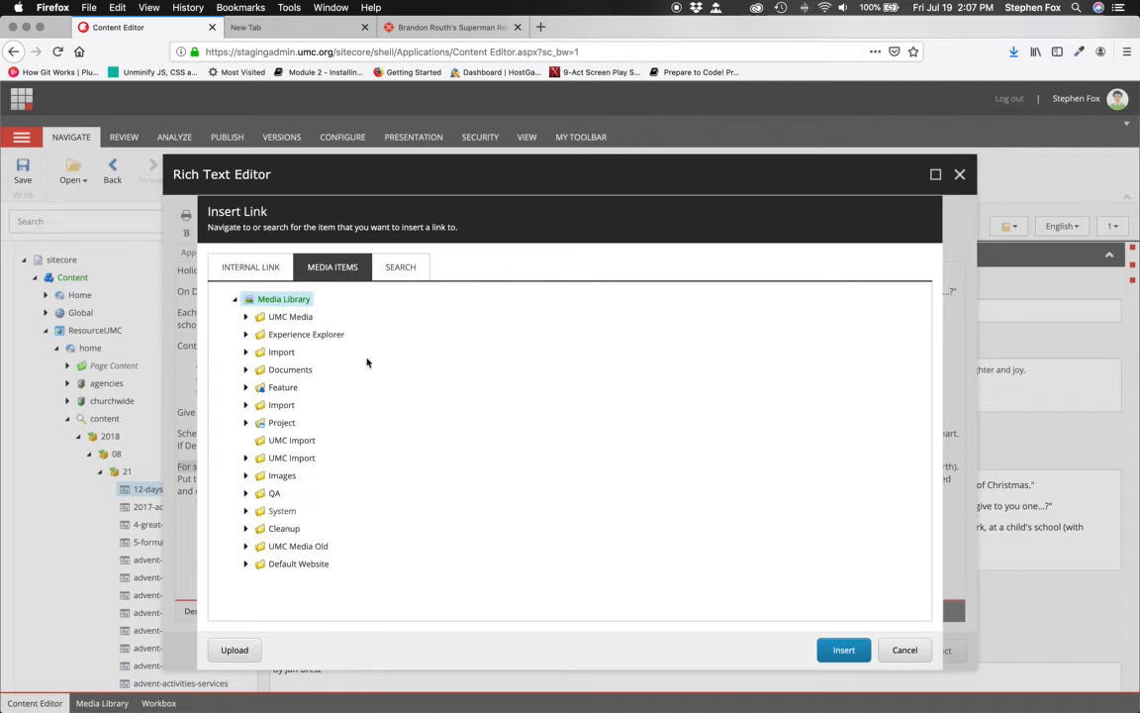
click(245, 317)
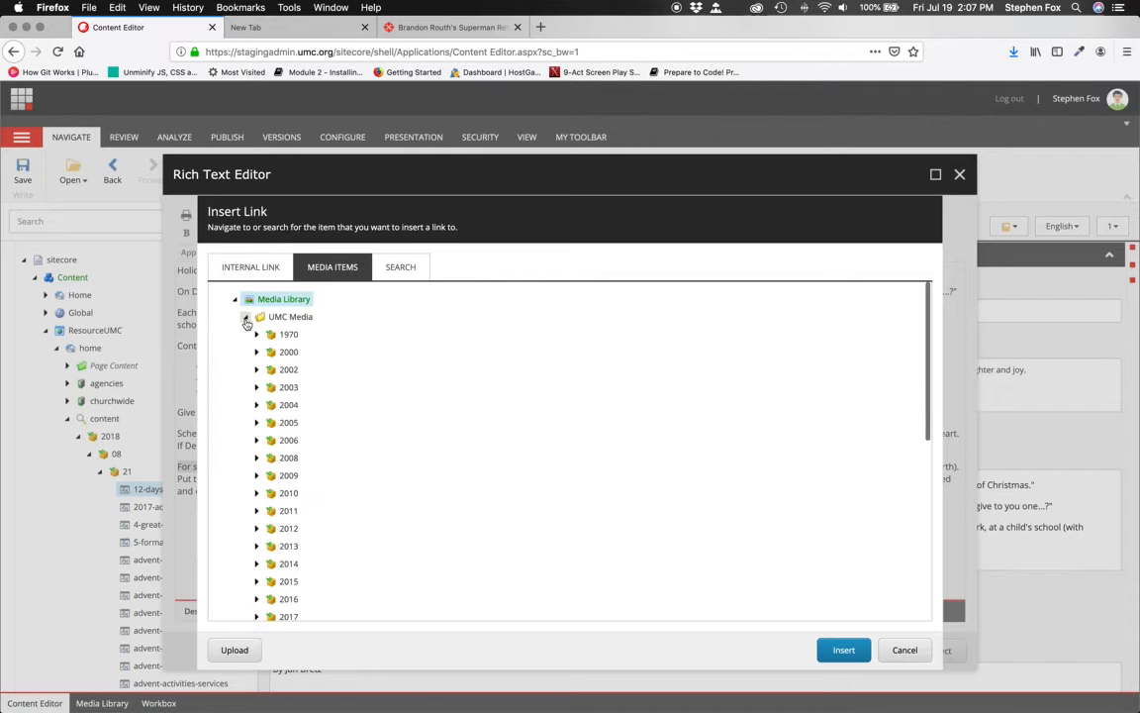
click(245, 319)
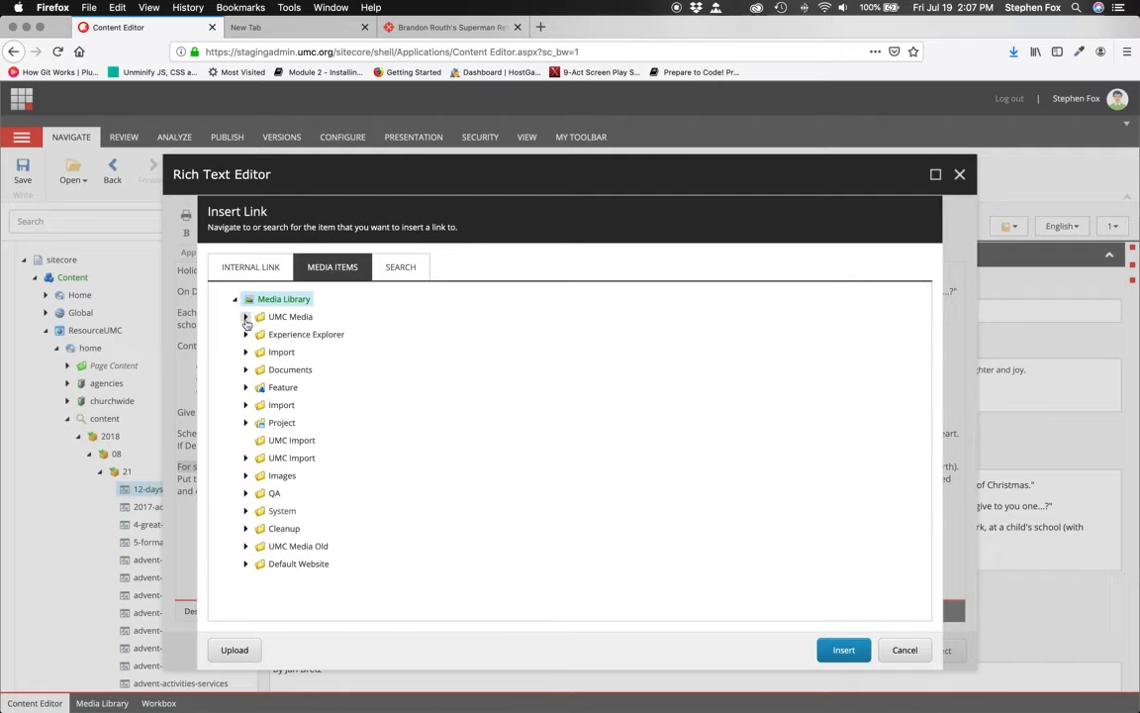
Search the linkable items for "12 Days of Christmas" and review the matching pages
click(402, 267)
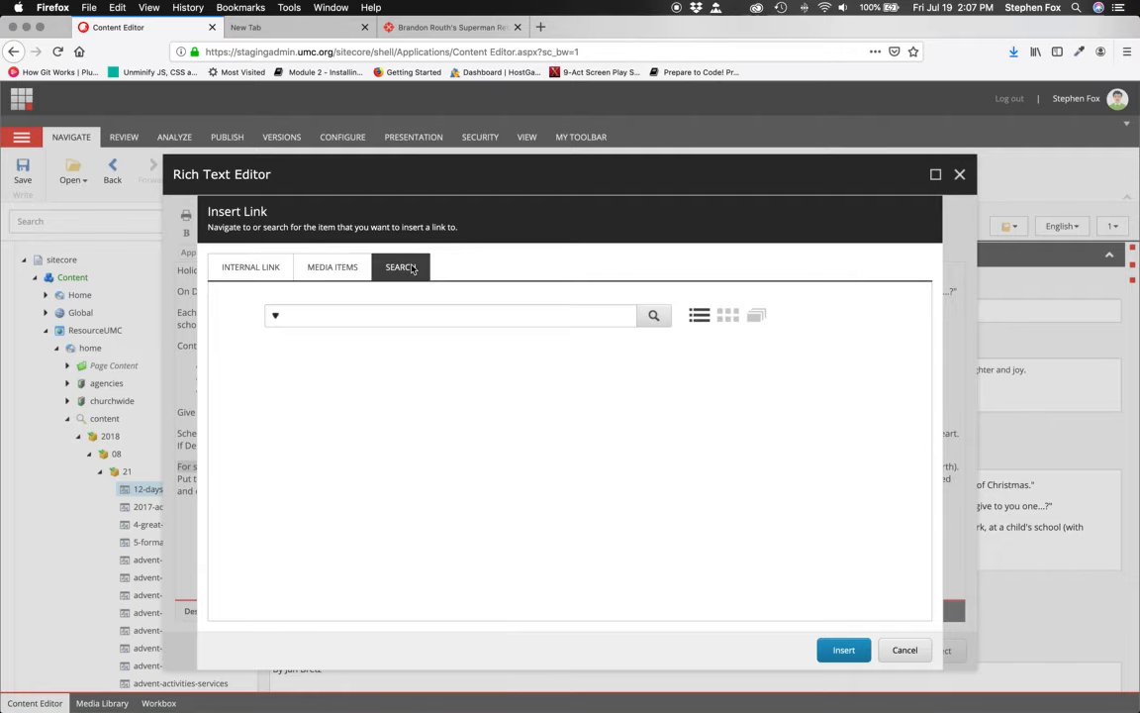
click(320, 316)
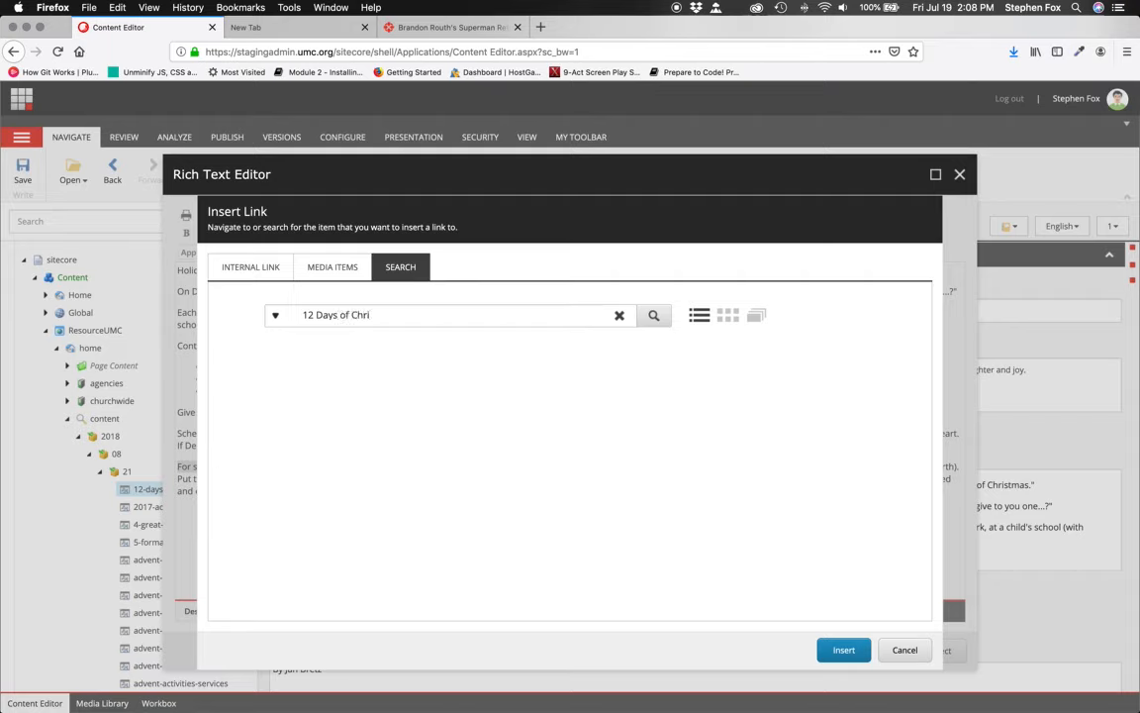
text(12 Days of Christmas)
key(Return)
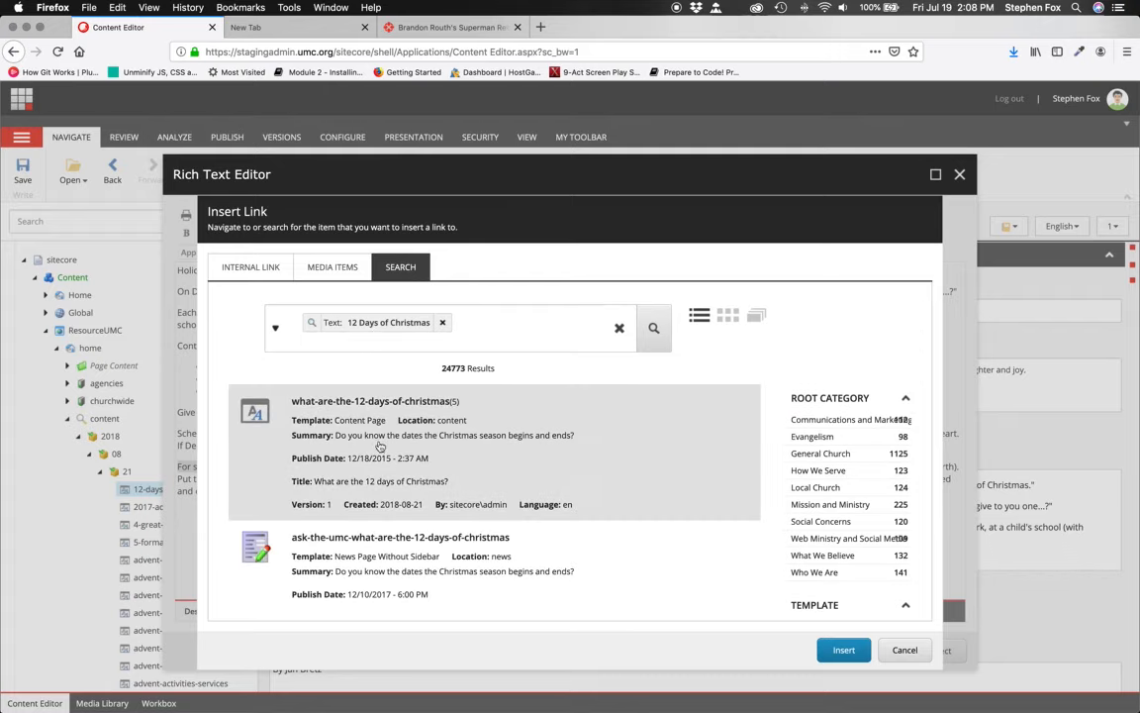
scroll(432, 479, down, 3)
scroll(428, 484, down, 1)
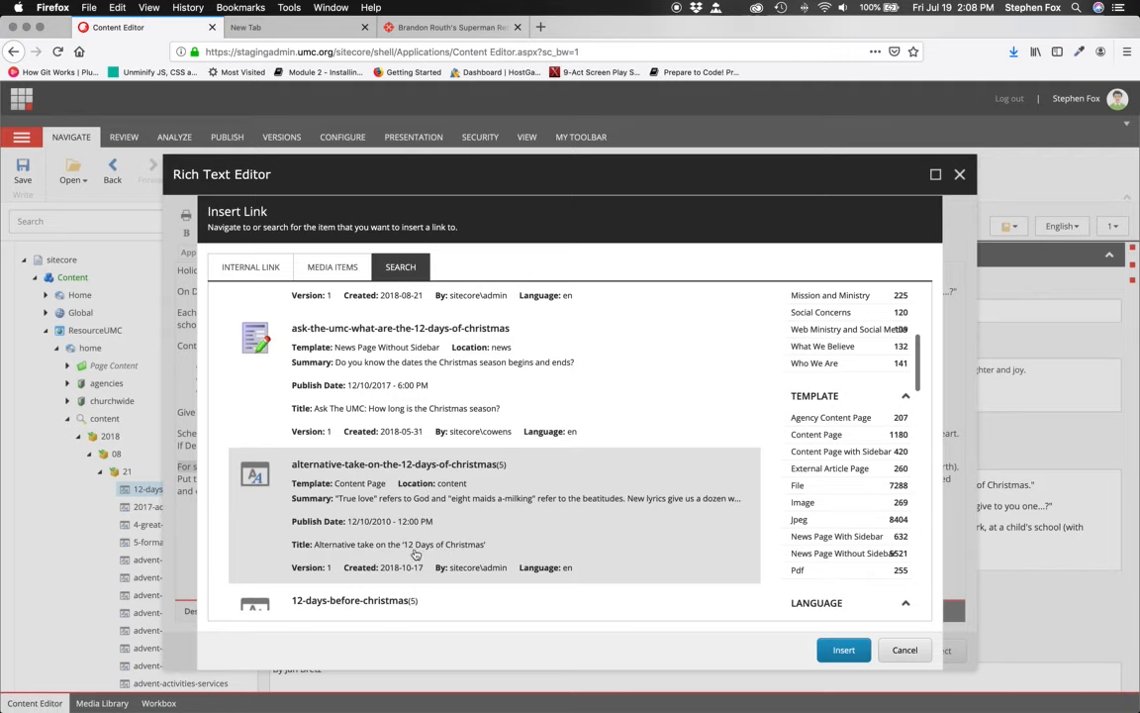
scroll(374, 498, down, 3)
scroll(374, 494, up, 1)
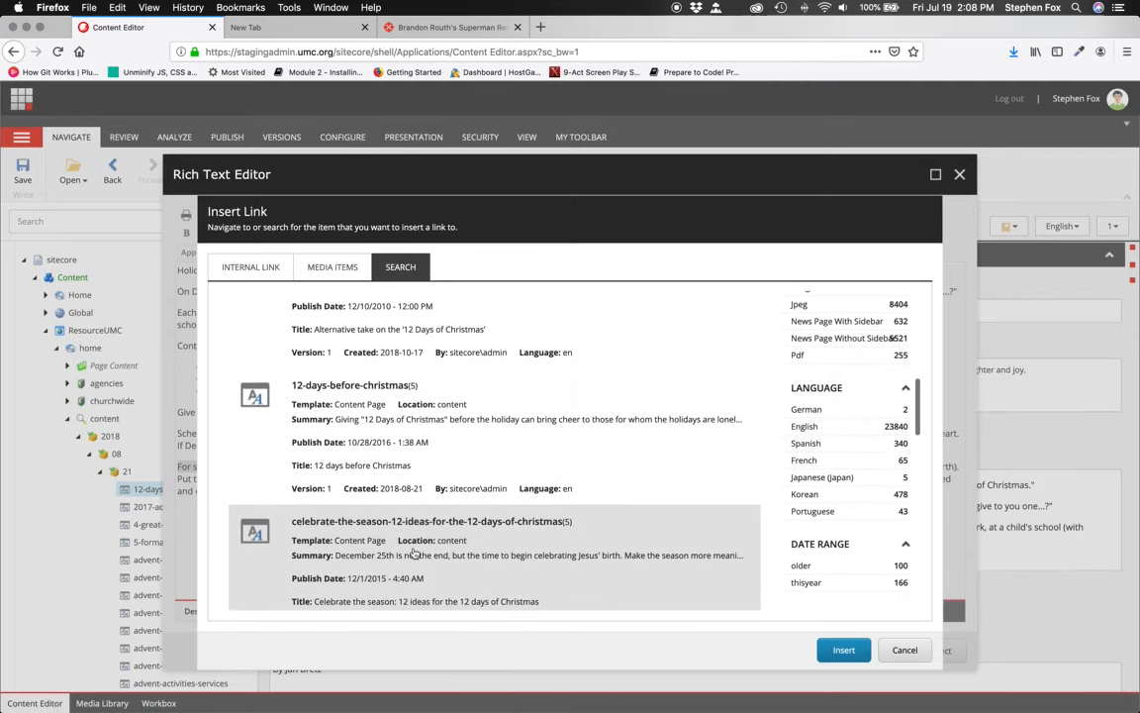
scroll(416, 344, up, 5)
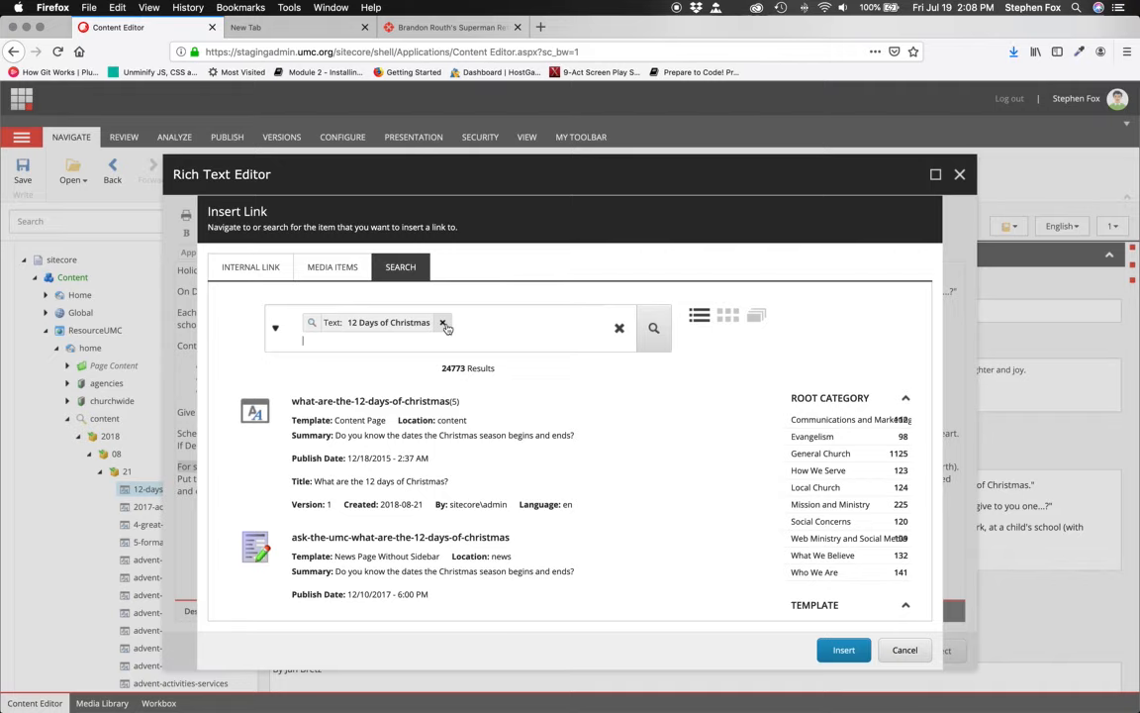
text(Tit)
text(le:)
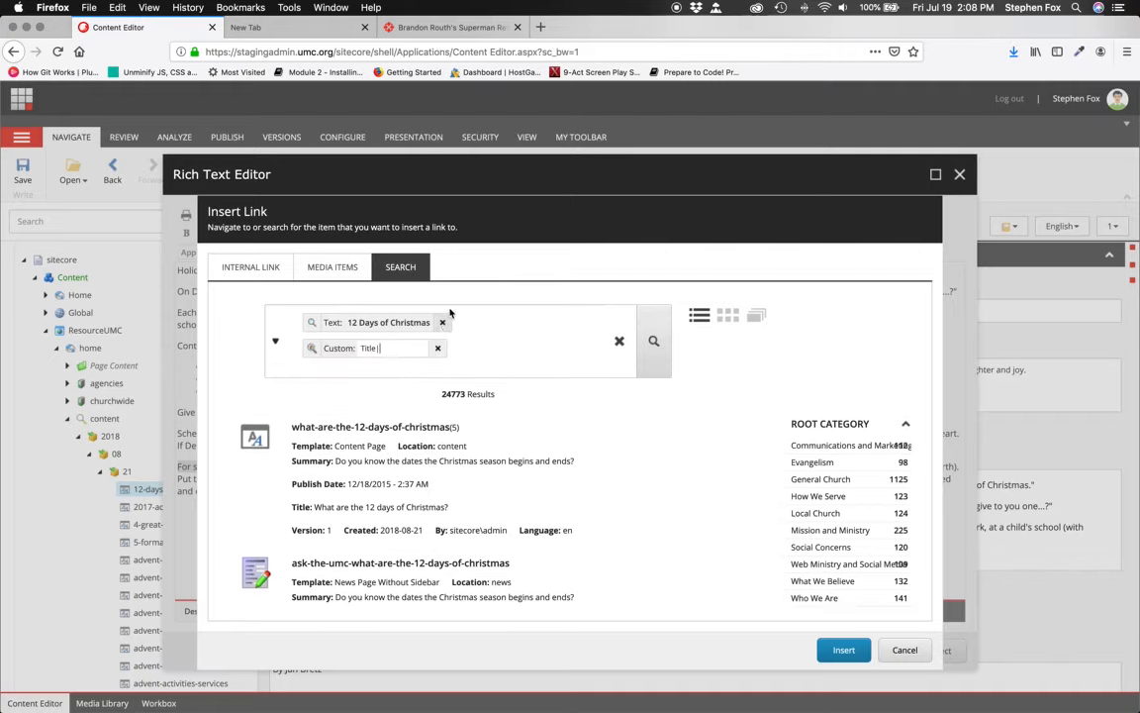
click(437, 347)
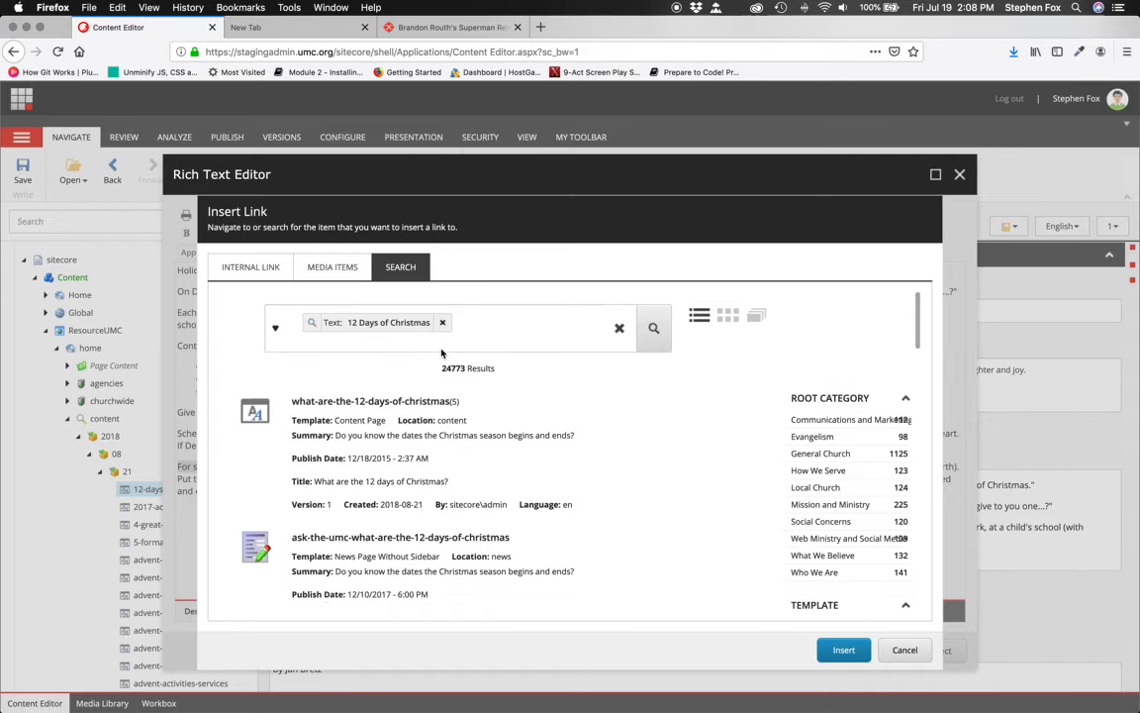
Link the selected phrase to the what-are-the-12-days-of-christmas content page from the search results
scroll(371, 465, down, 1)
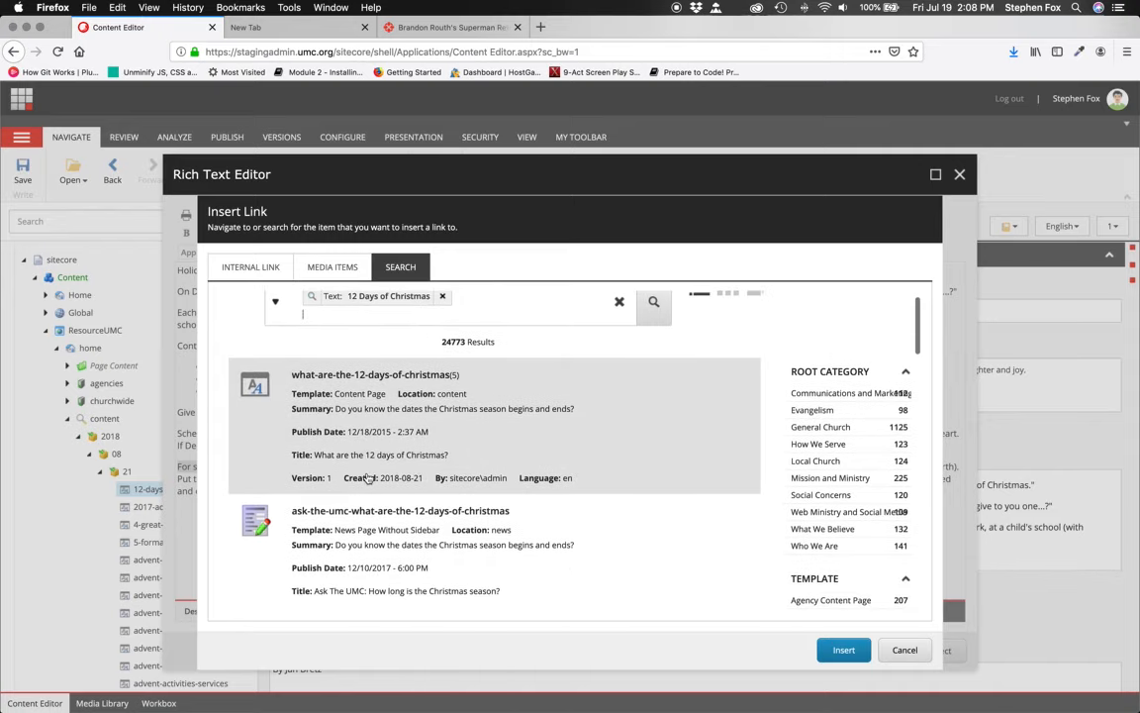
double_click(339, 376)
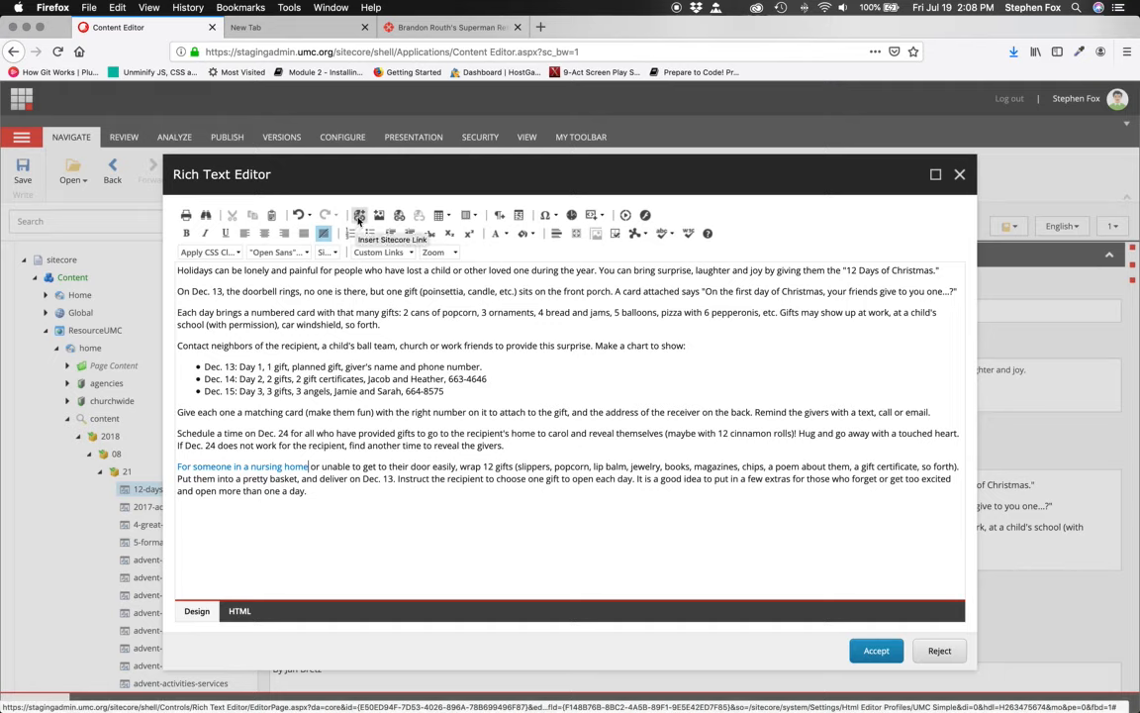
click(292, 537)
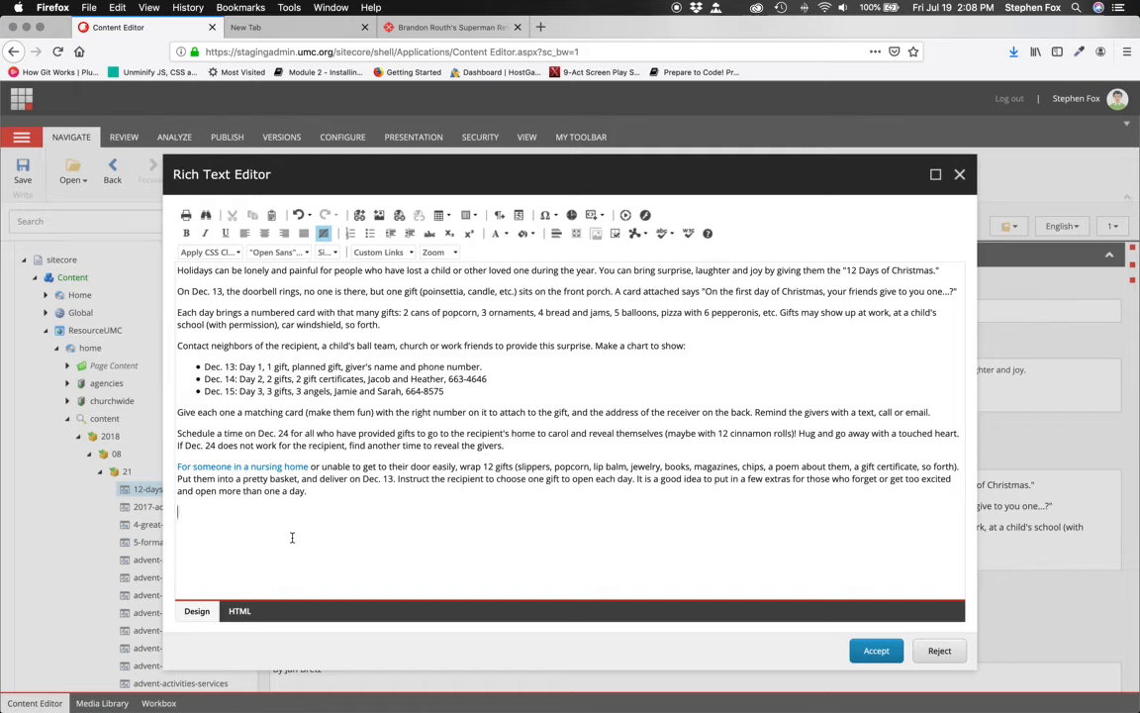
Inspect the URL in the properties of the "For someone in a nursing home" link, leaving its settings as they are
right_click(255, 466)
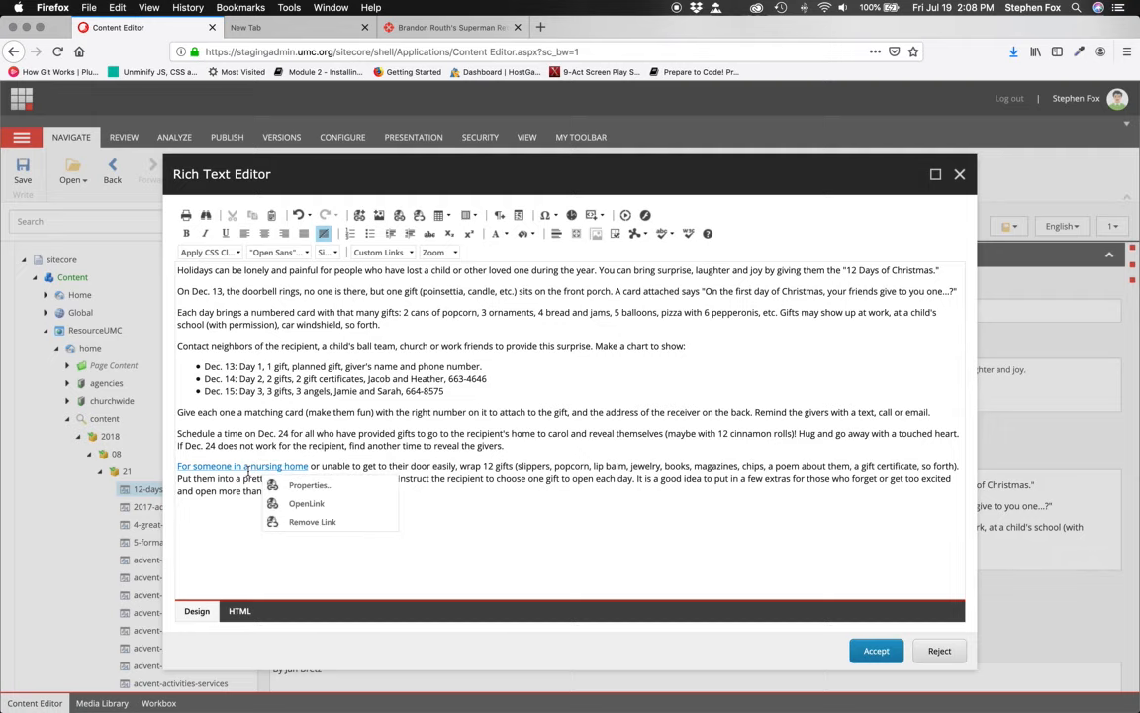
click(312, 485)
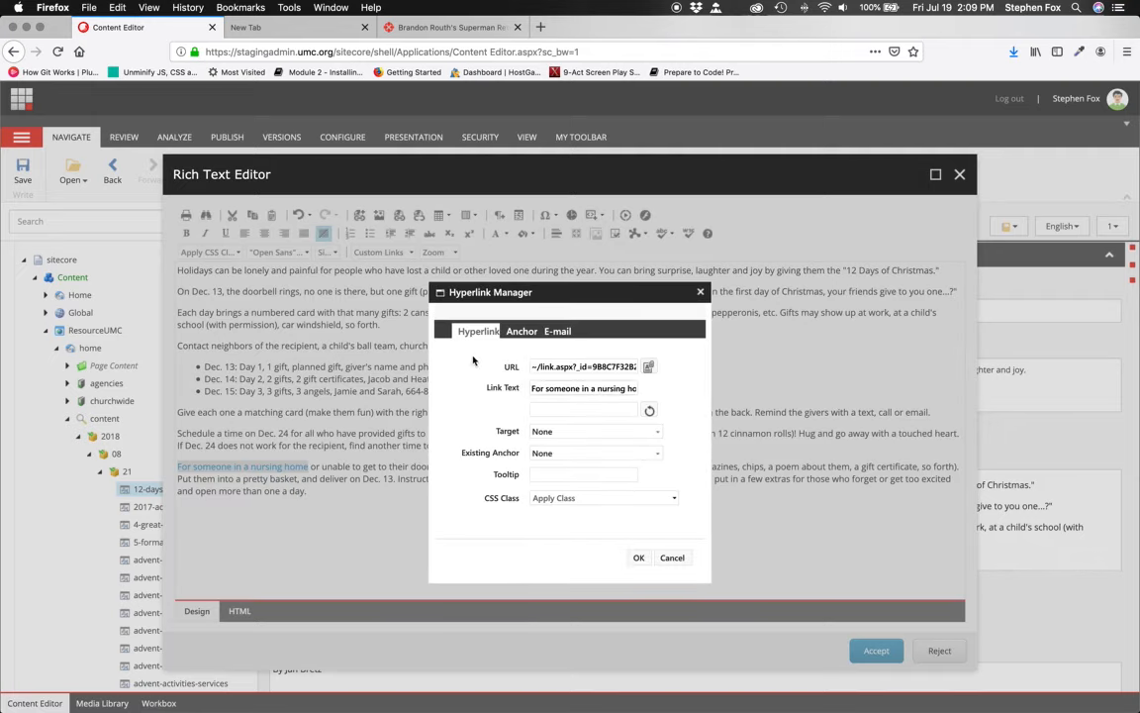
drag(533, 368, 672, 367)
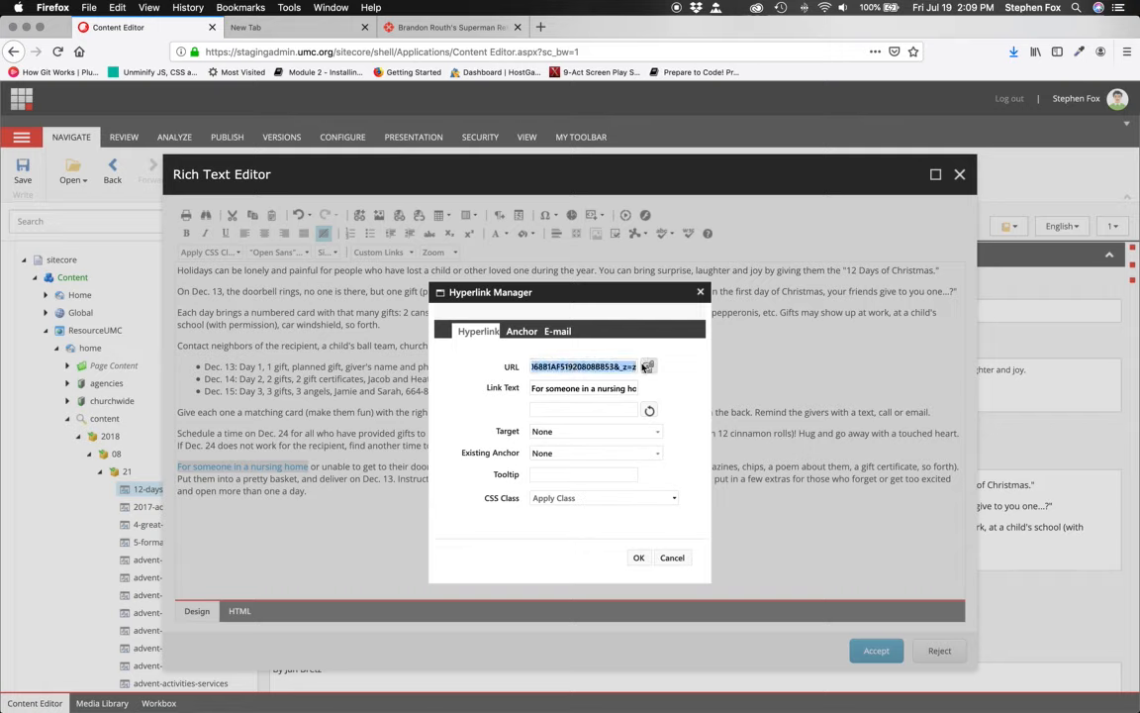
scroll(558, 368, left, 5)
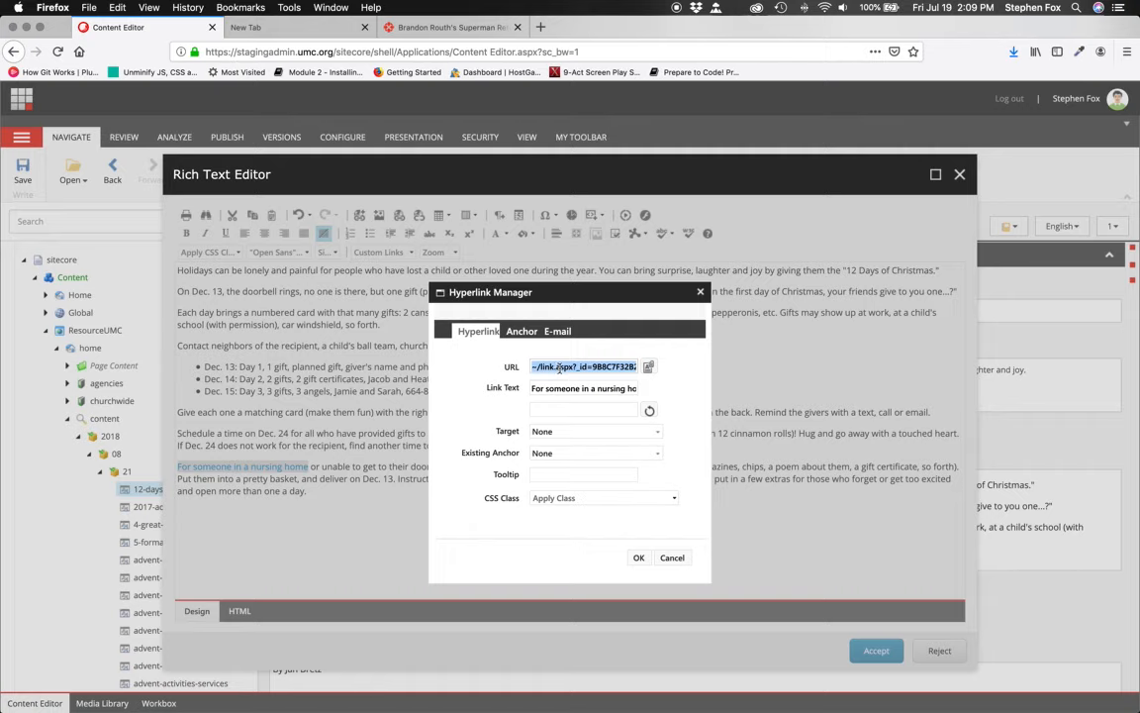
scroll(607, 367, right, 5)
scroll(604, 367, left, 5)
click(700, 291)
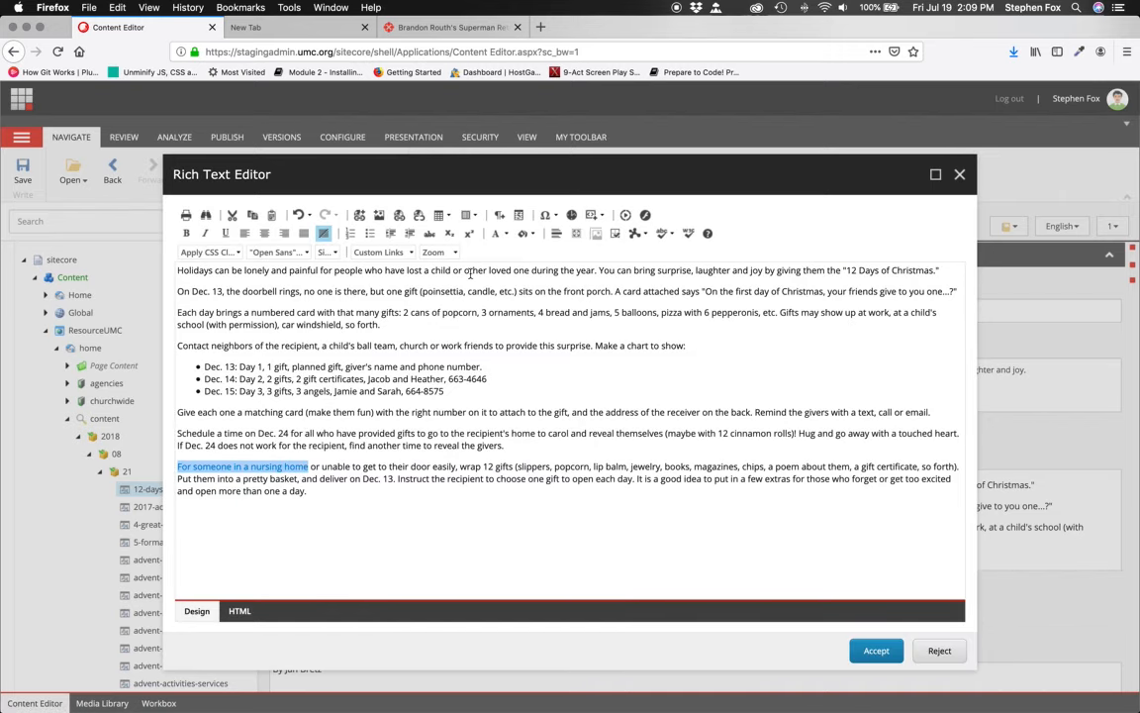
Replace the selected linked phrase with an internal link to the advent-2017-gold-box-design page
click(359, 215)
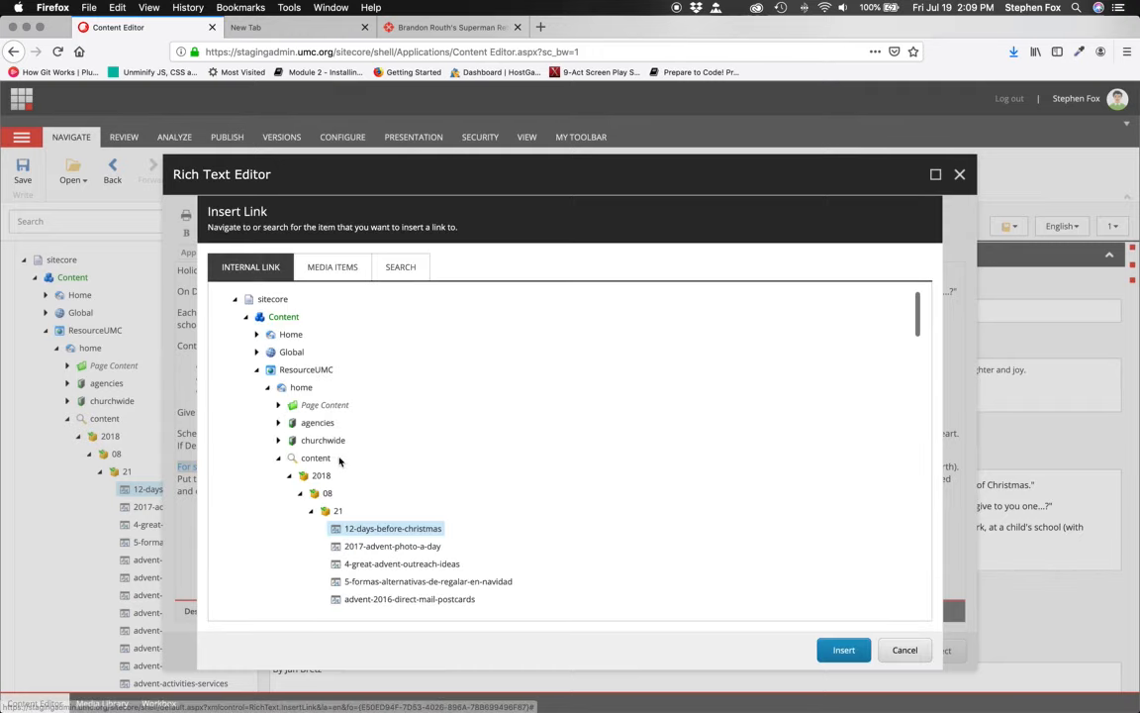
scroll(337, 440, down, 7)
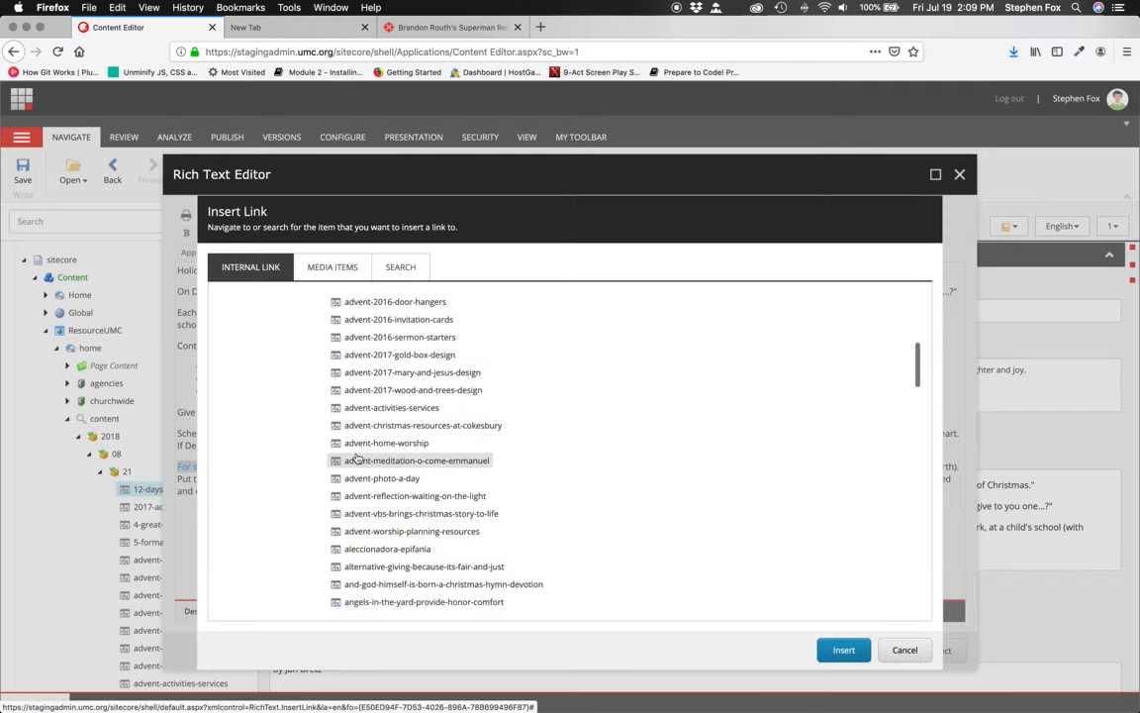
scroll(358, 451, up, 2)
click(366, 428)
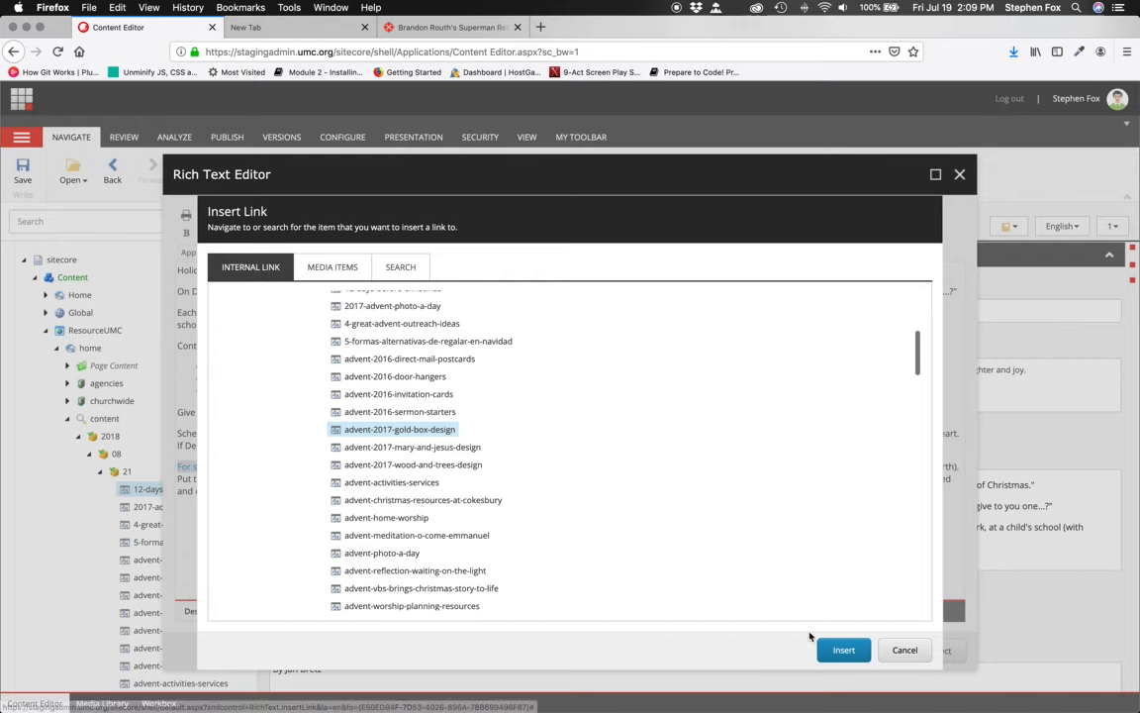
click(839, 649)
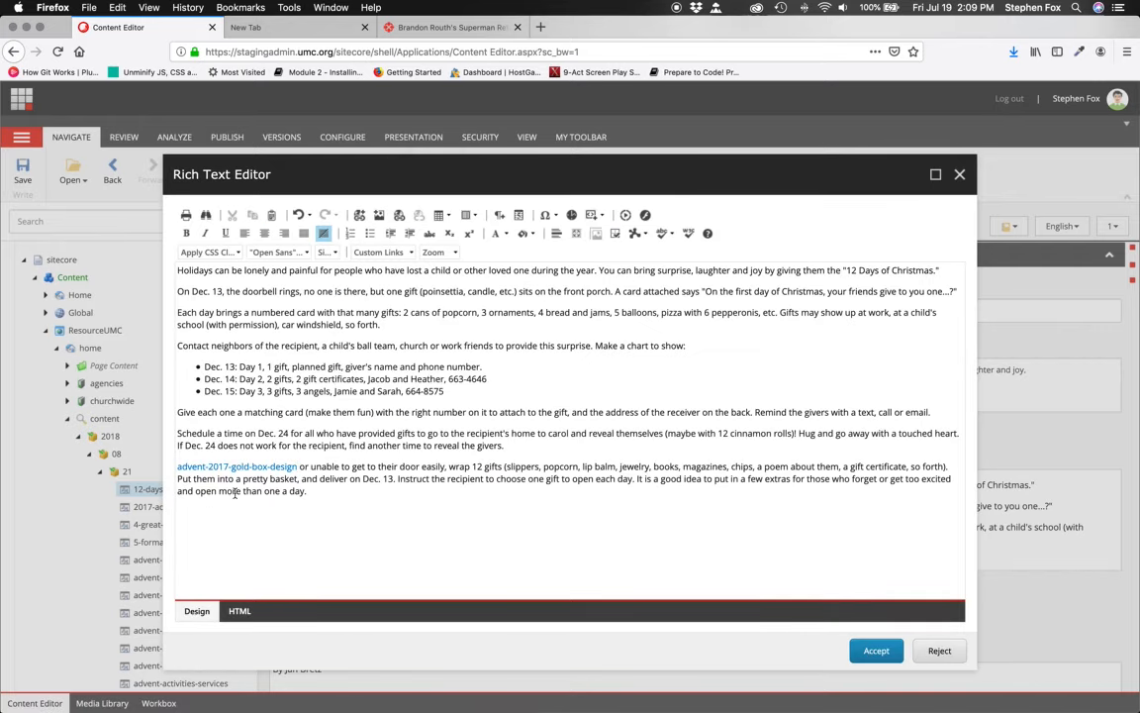
Replace the advent-2017-gold-box-design link with an internal link to 12-days-before-christmas and change its link text to "Change Text"
click(295, 467)
drag(296, 466, 177, 466)
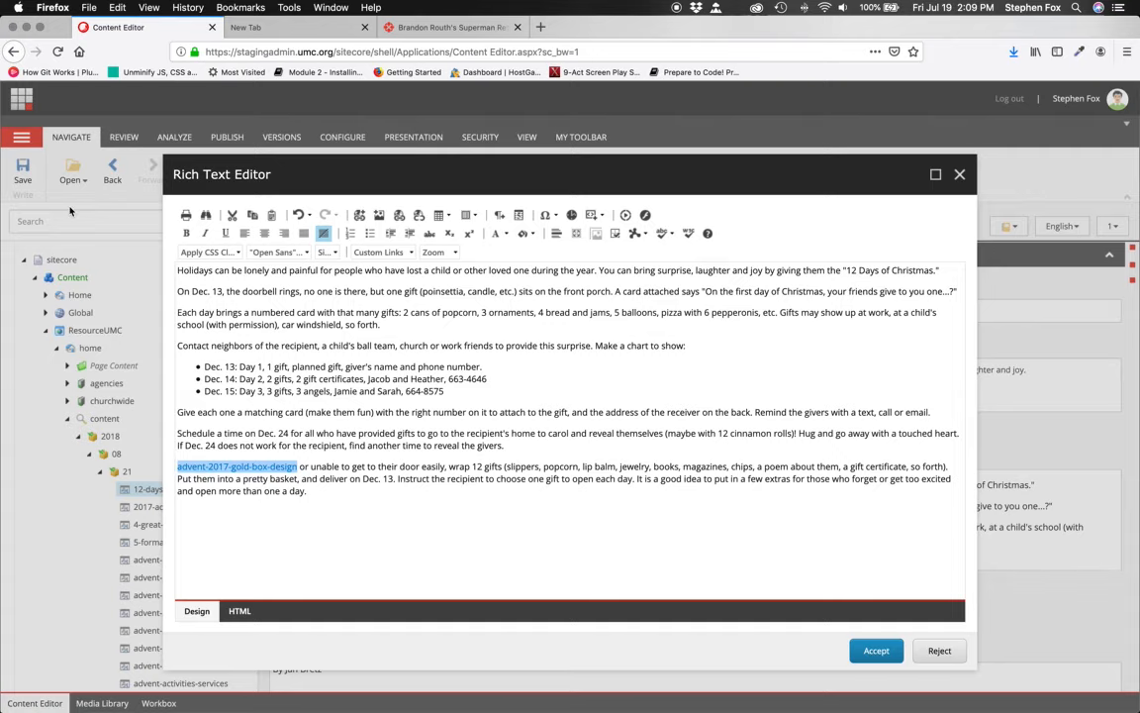
click(360, 217)
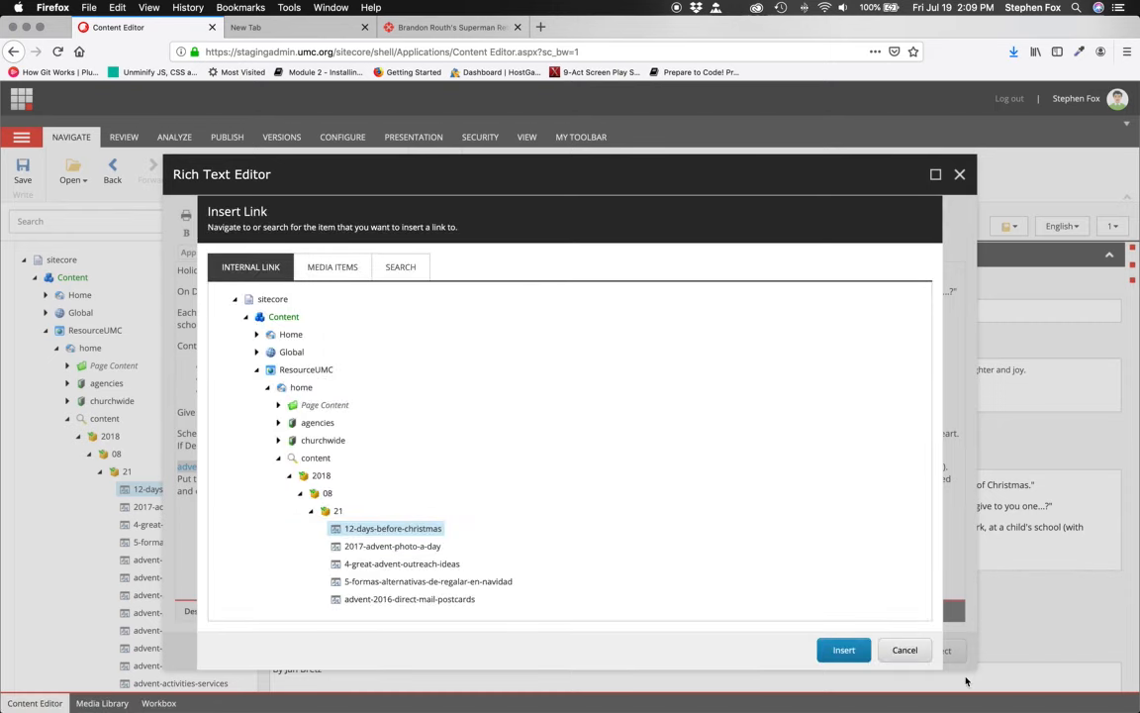
click(841, 649)
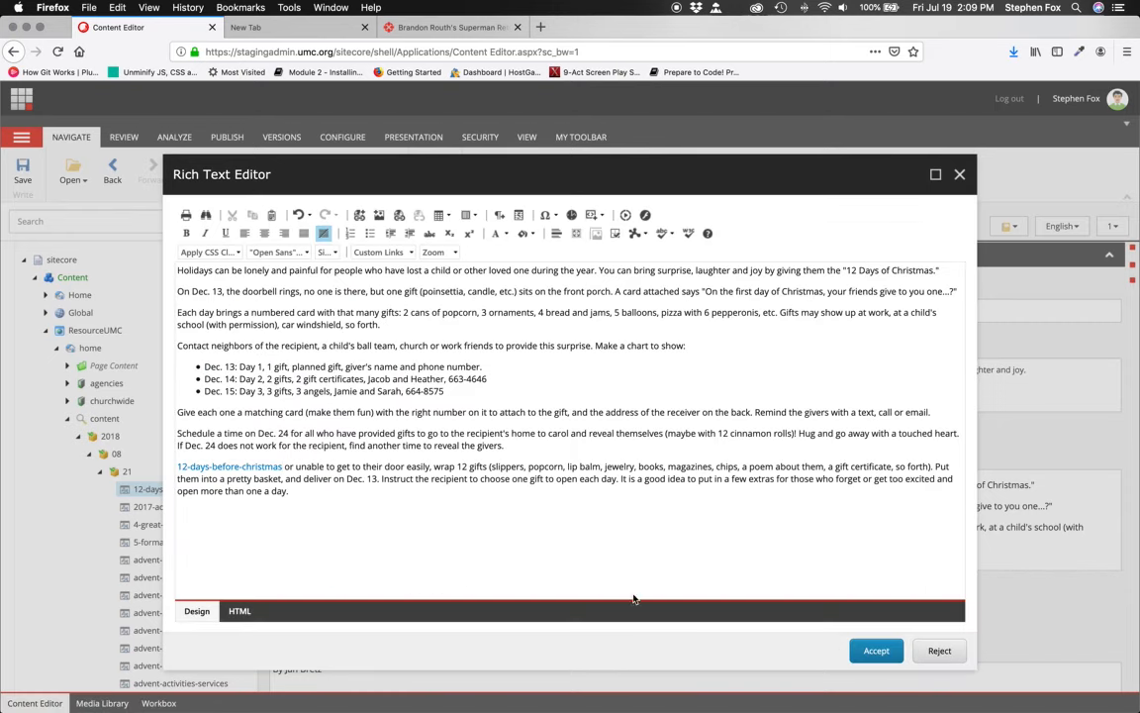
drag(177, 466, 286, 466)
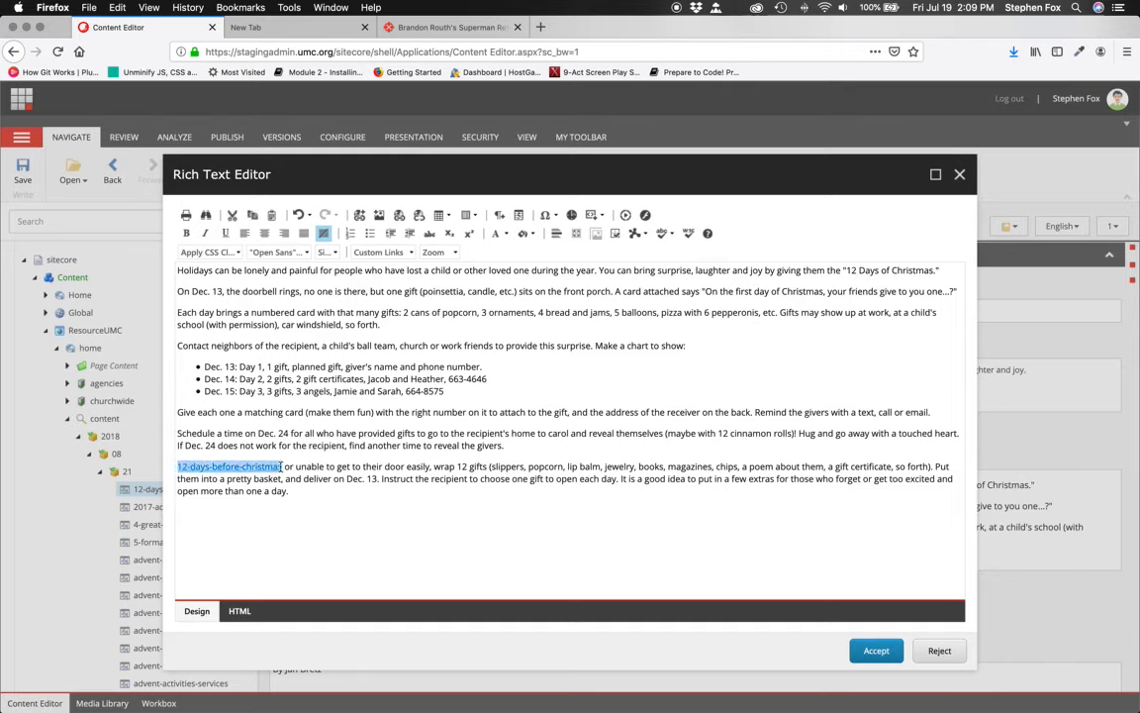
text(Change Text)
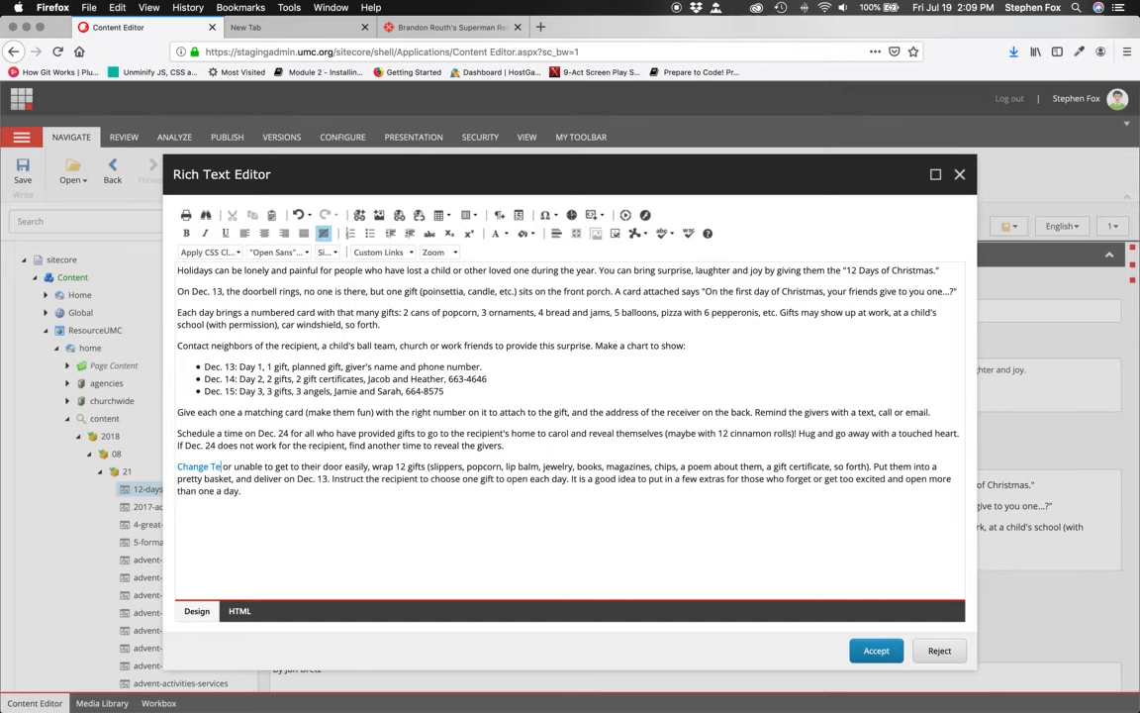
Replace the URL of the "Change Text" link with the address of the IGN Superman article copied from its open browser page
click(270, 503)
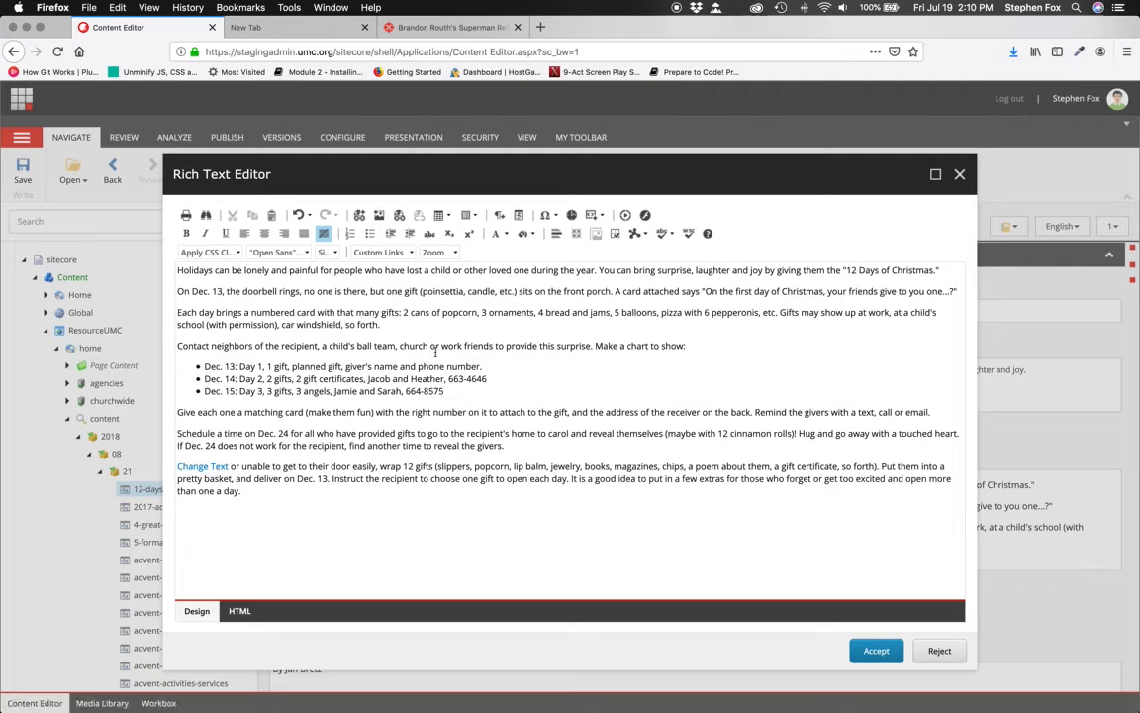
drag(232, 466, 177, 479)
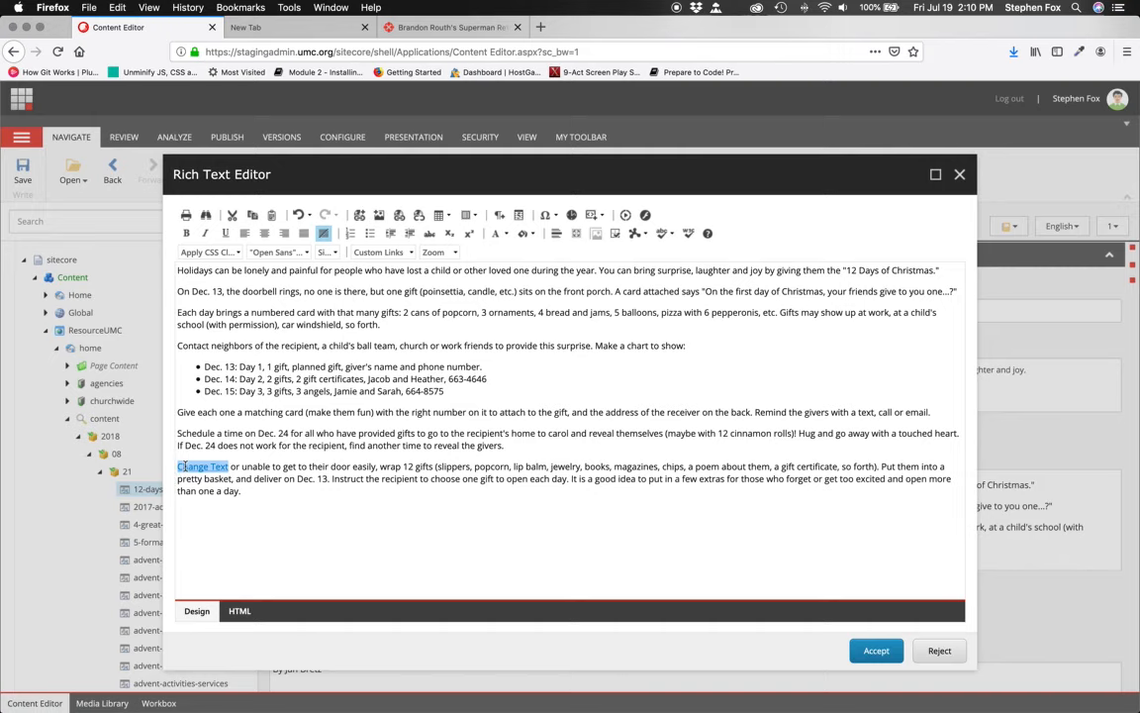
right_click(193, 474)
click(238, 484)
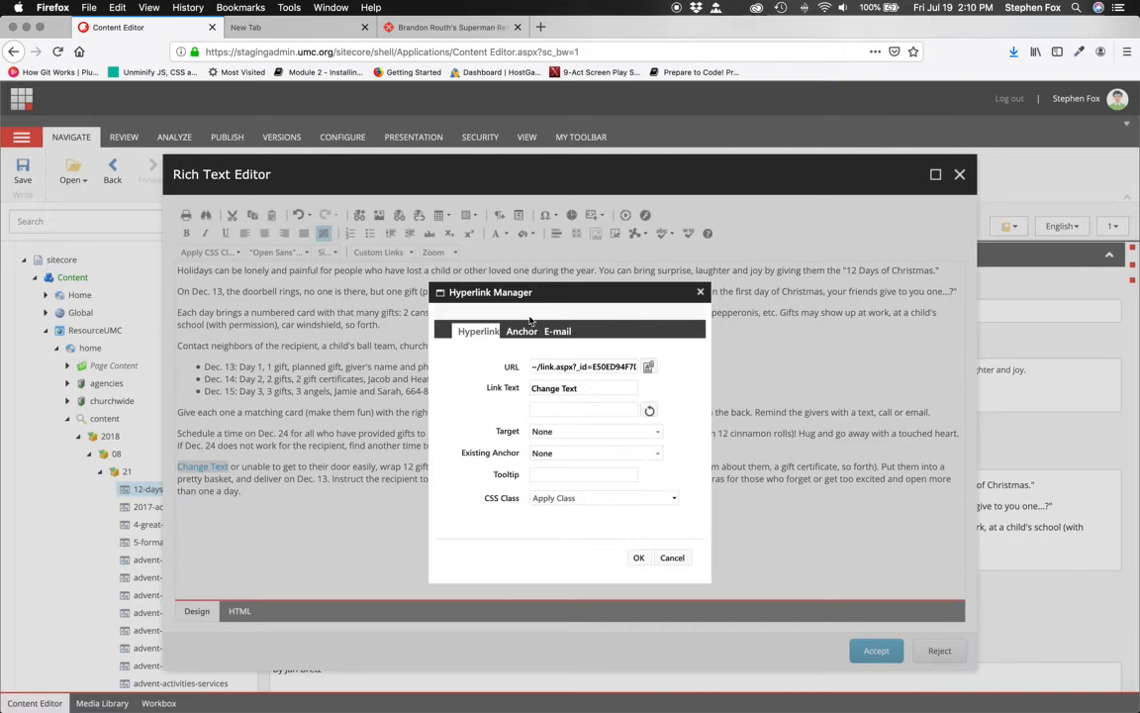
triple_click(580, 364)
key(BackSpace)
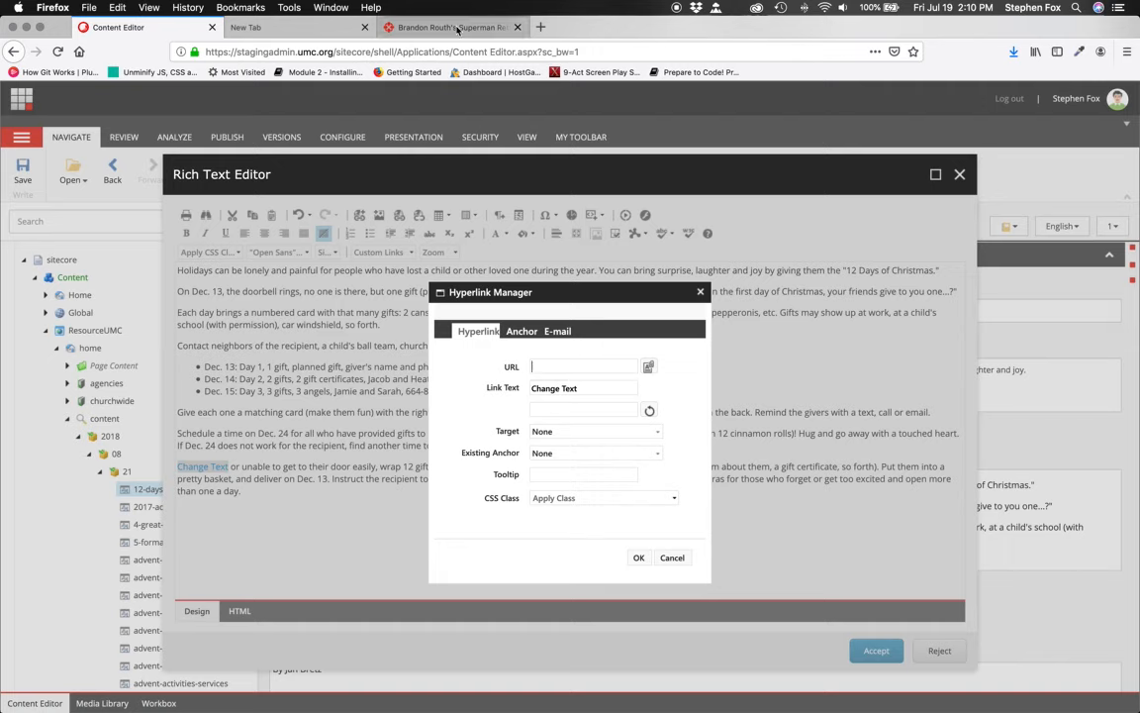
click(413, 27)
click(466, 51)
key(super+c)
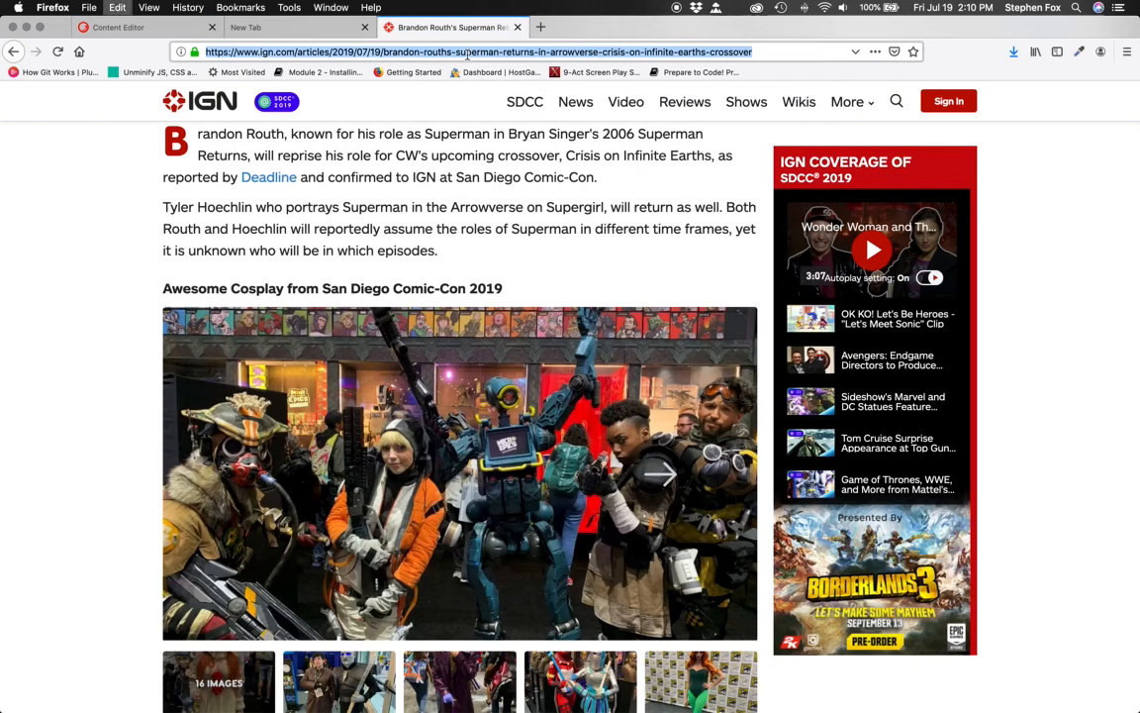
click(152, 25)
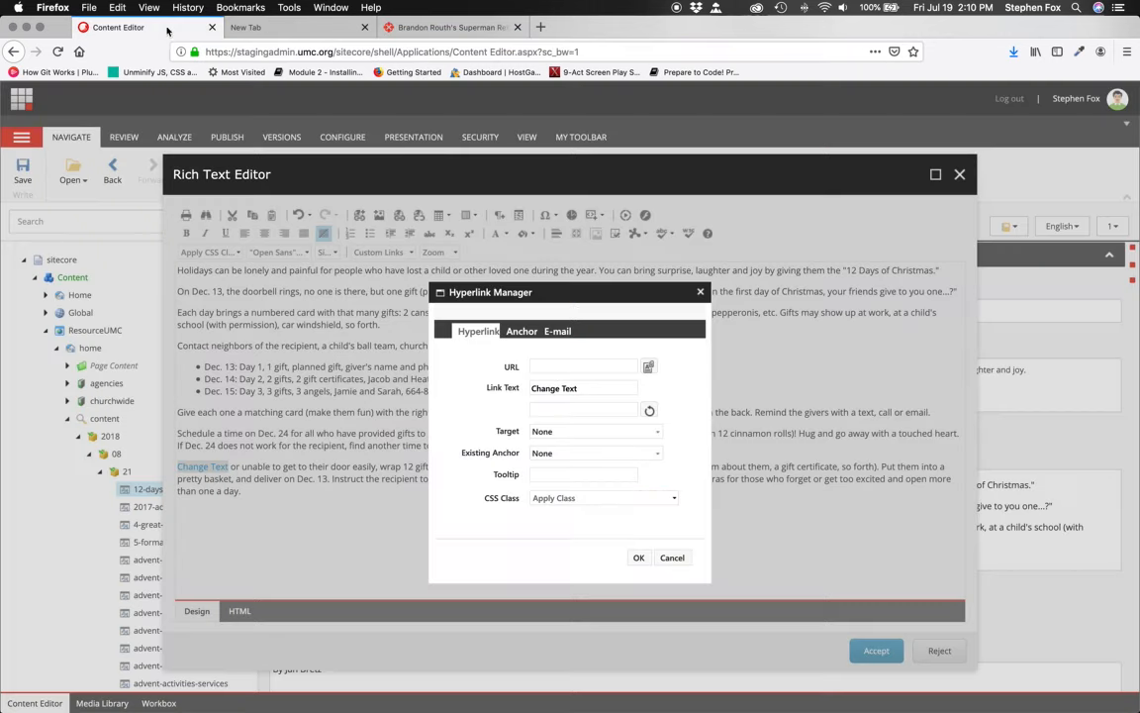
key(super+v)
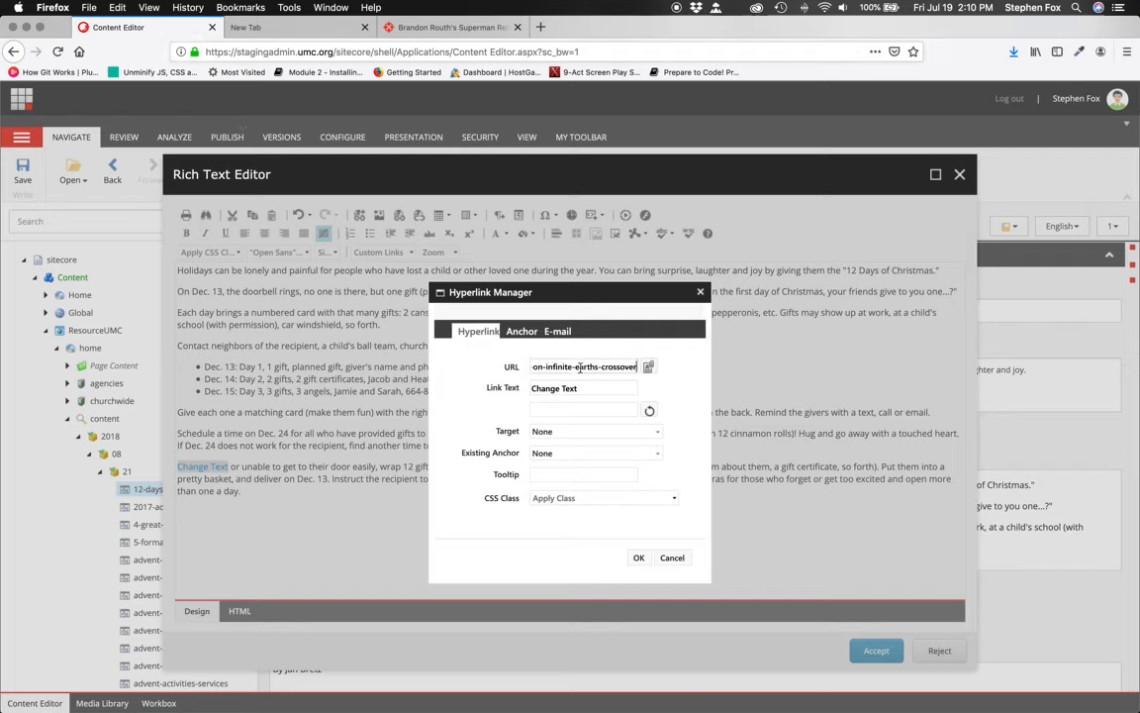
key(super+Left)
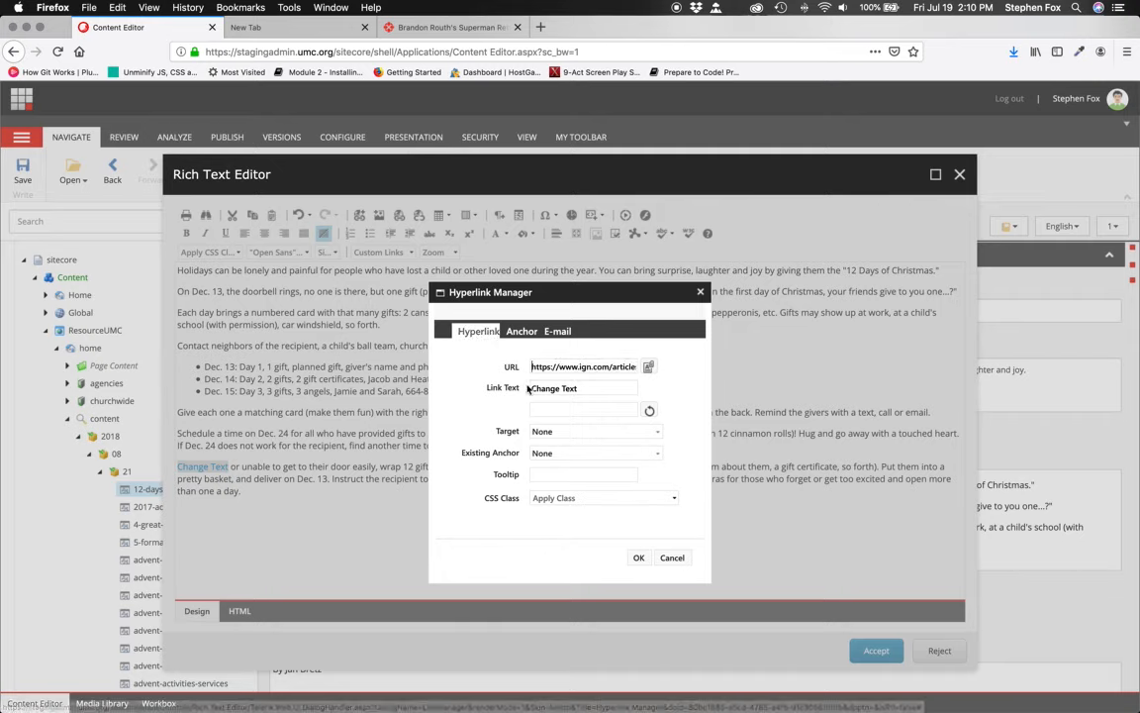
Set the link text to "Random Superman Article" and its target to New Window, and apply the hyperlink settings
drag(589, 387, 509, 384)
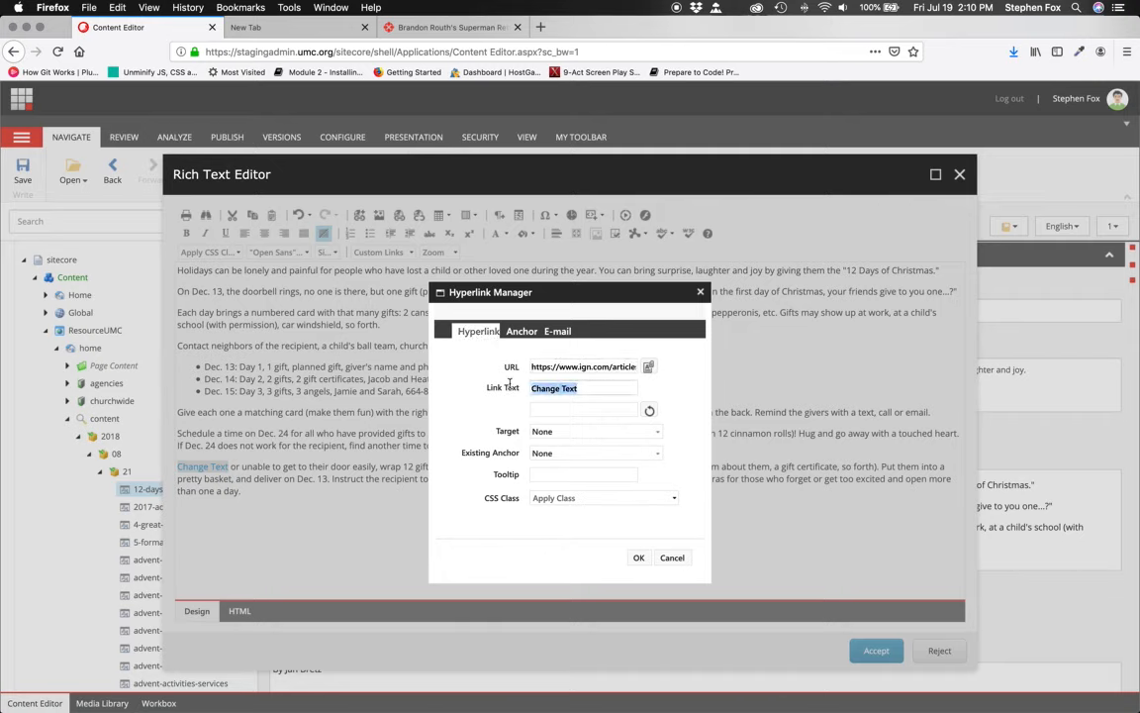
text(Random Superman Article)
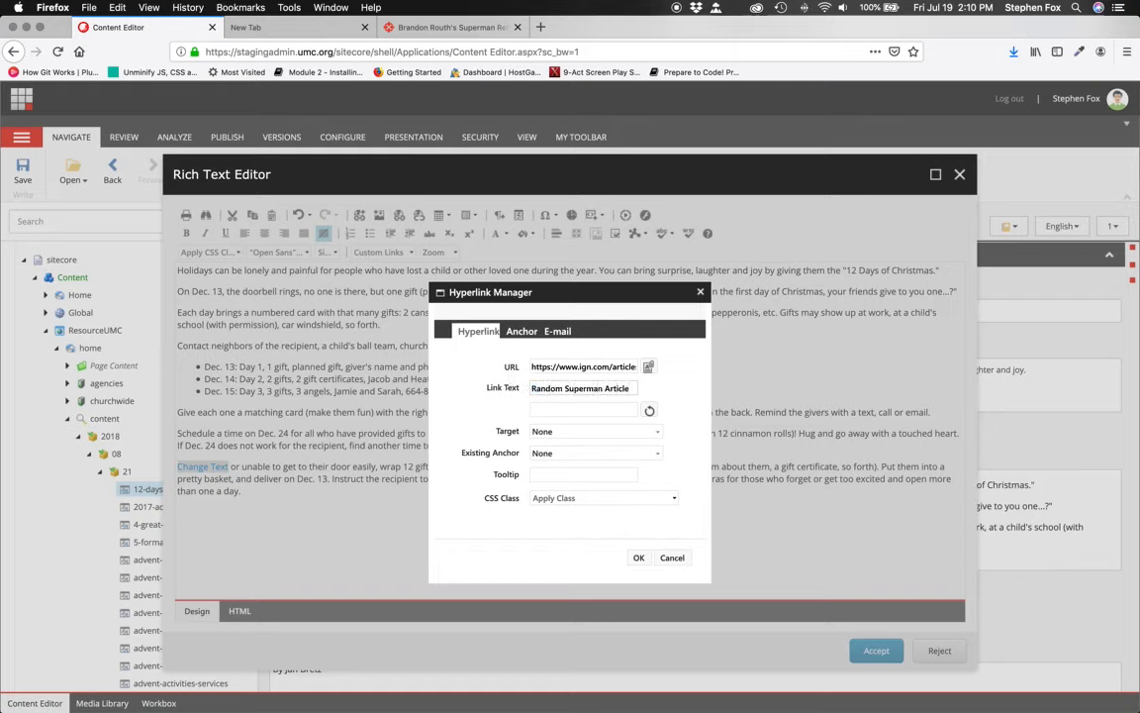
click(657, 432)
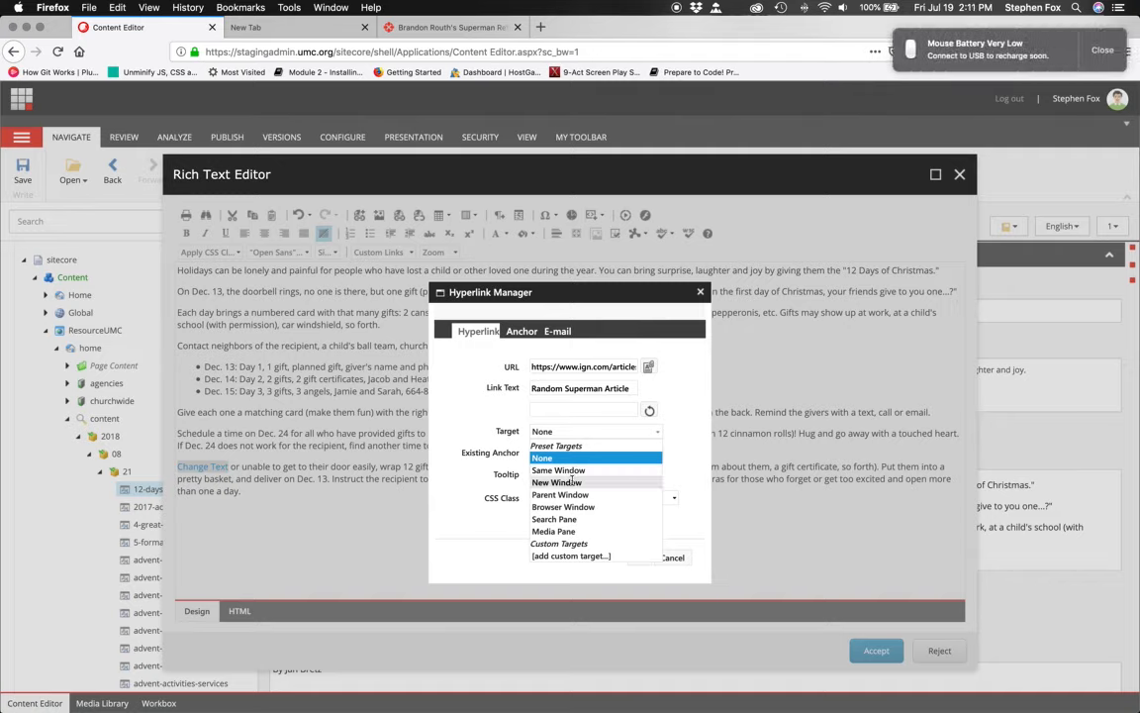
click(561, 483)
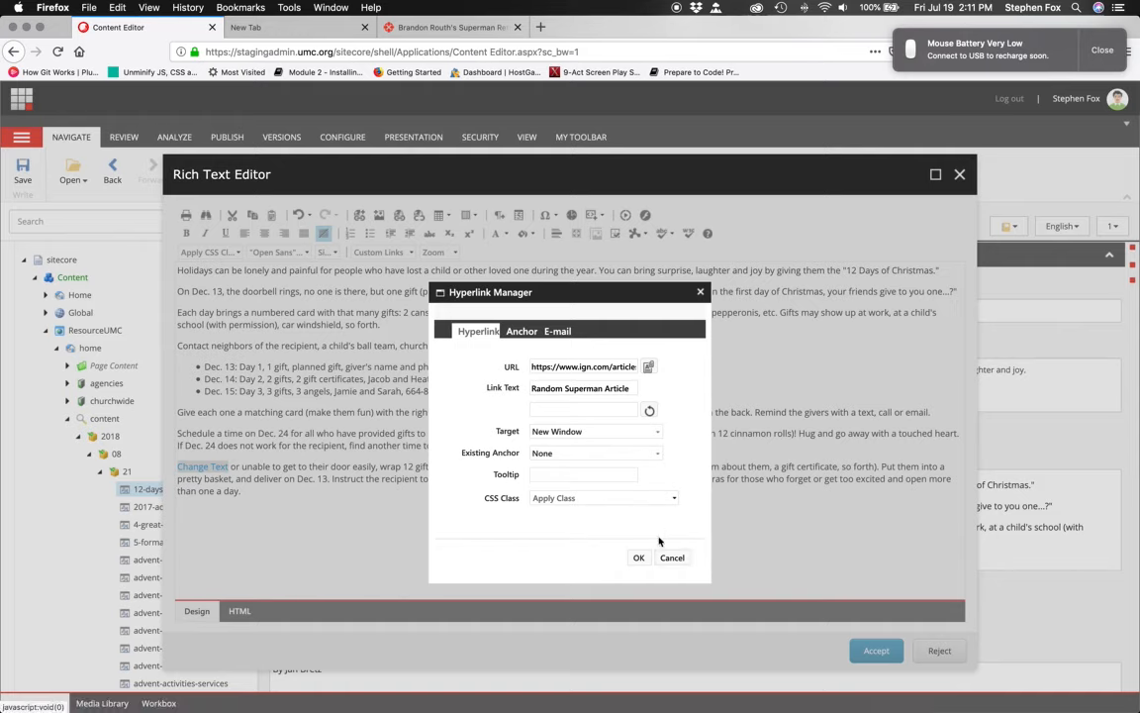
click(638, 558)
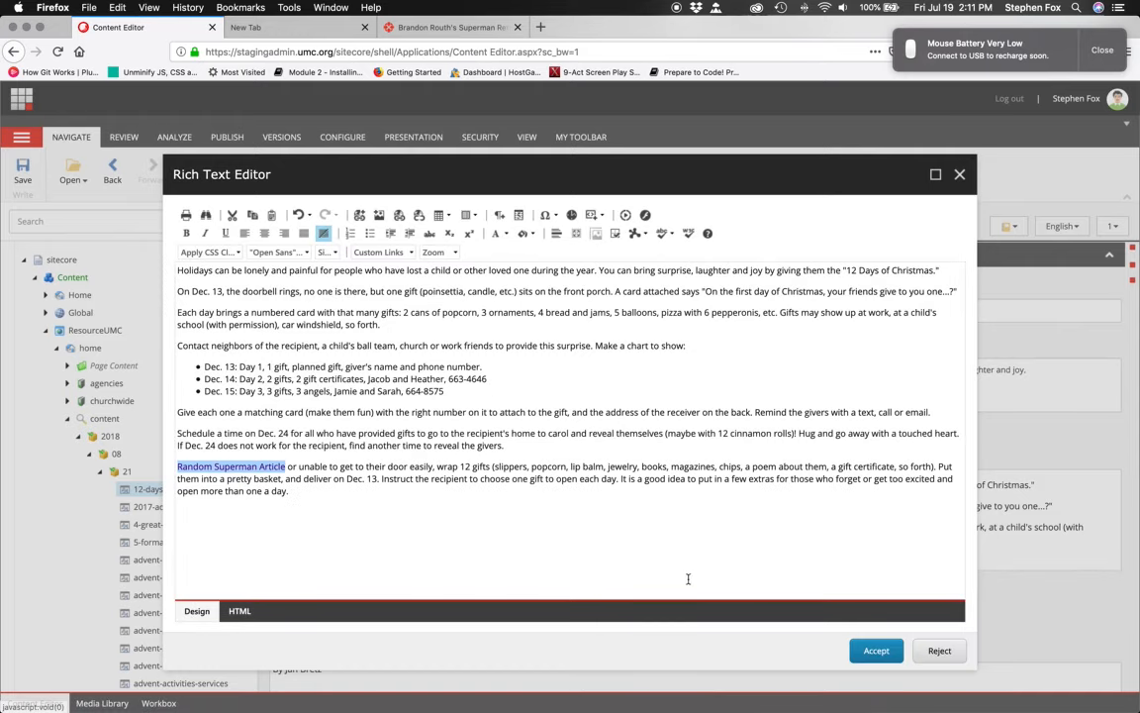
click(302, 516)
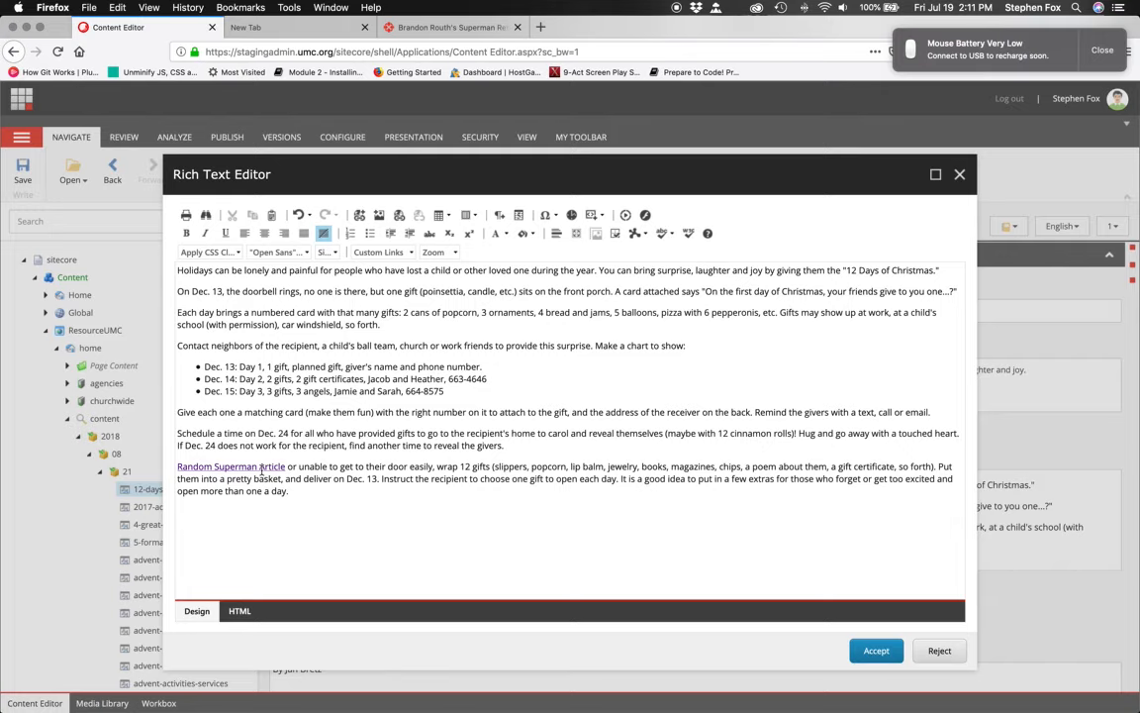
Examine the Anchor and E-mail options of the Hyperlink Manager, and close it without adding a link
click(286, 471)
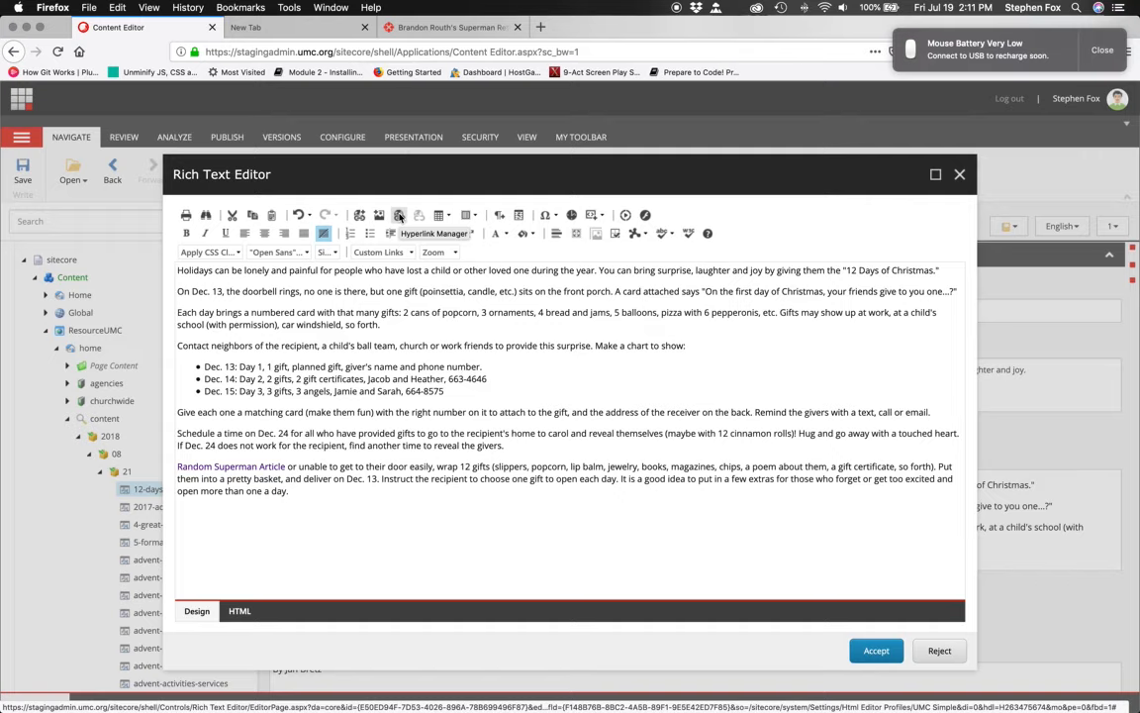
click(399, 216)
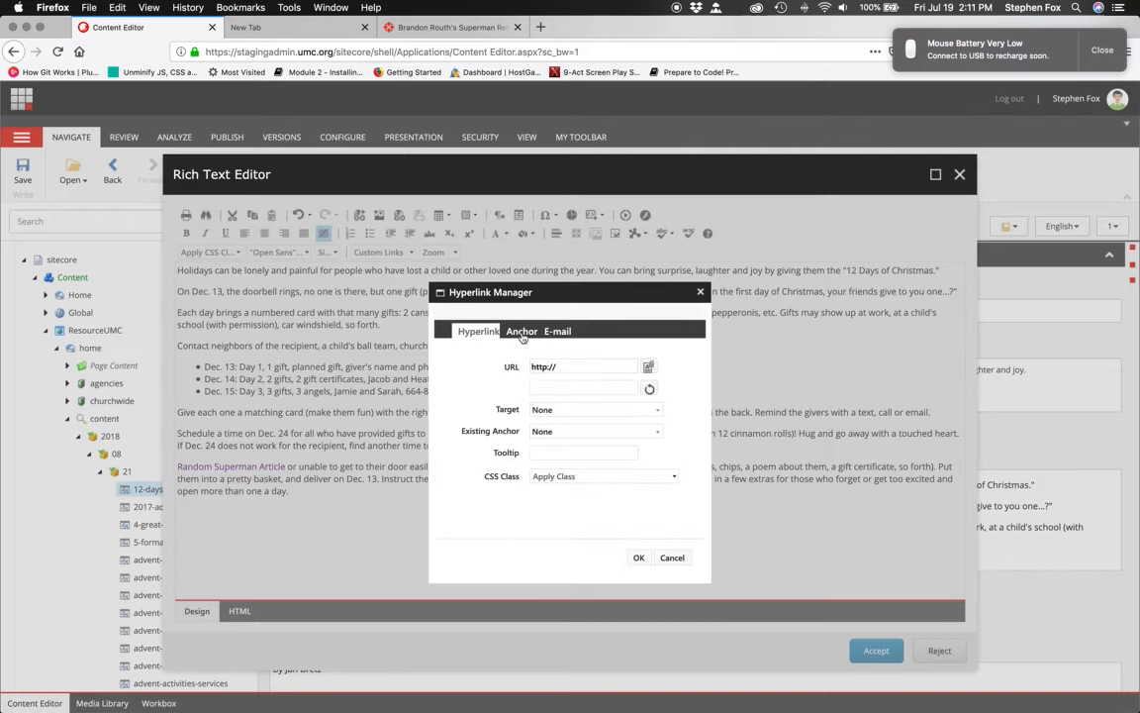
click(525, 331)
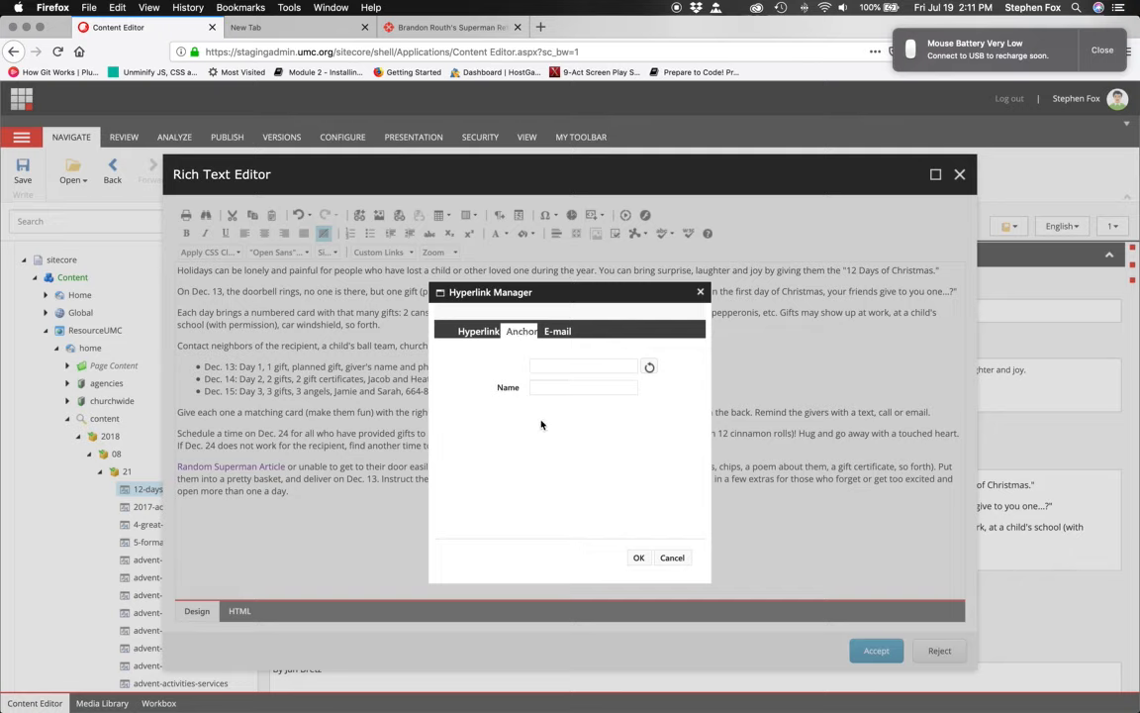
click(558, 333)
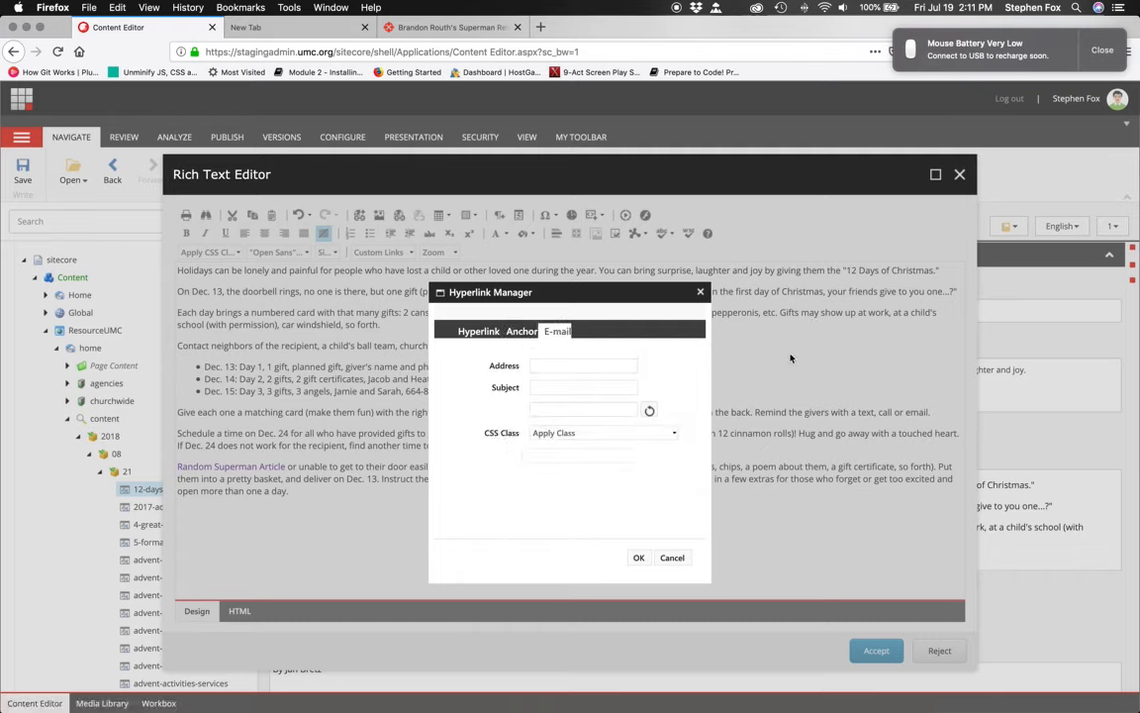
click(699, 292)
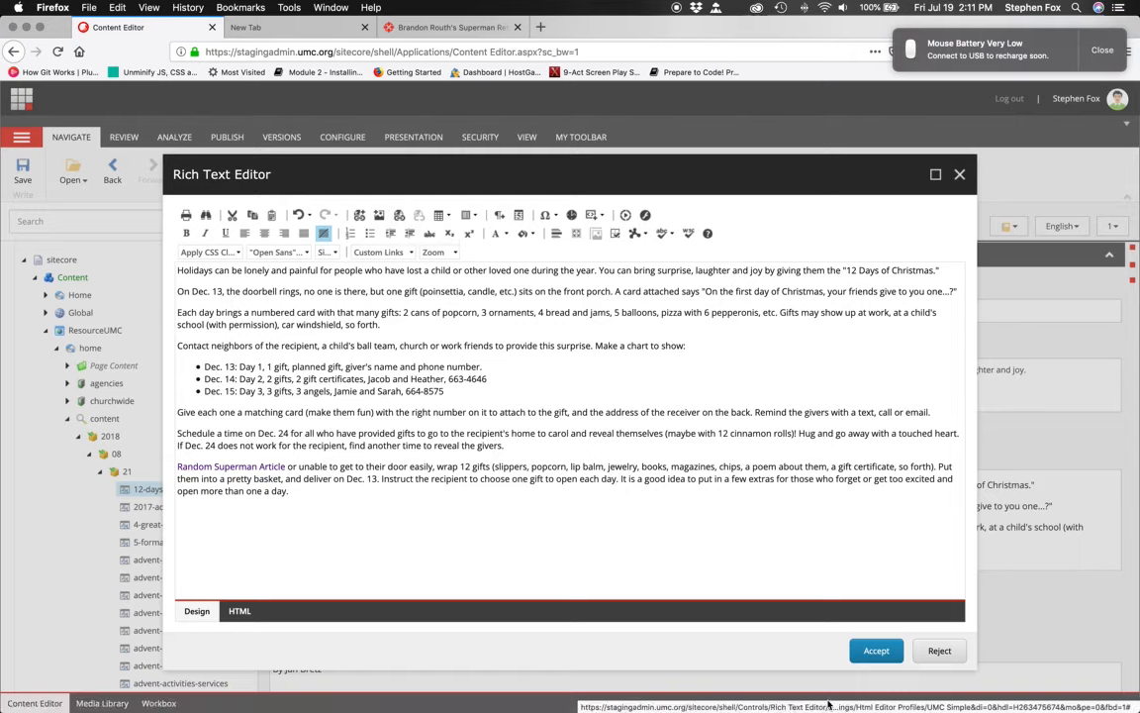
click(870, 654)
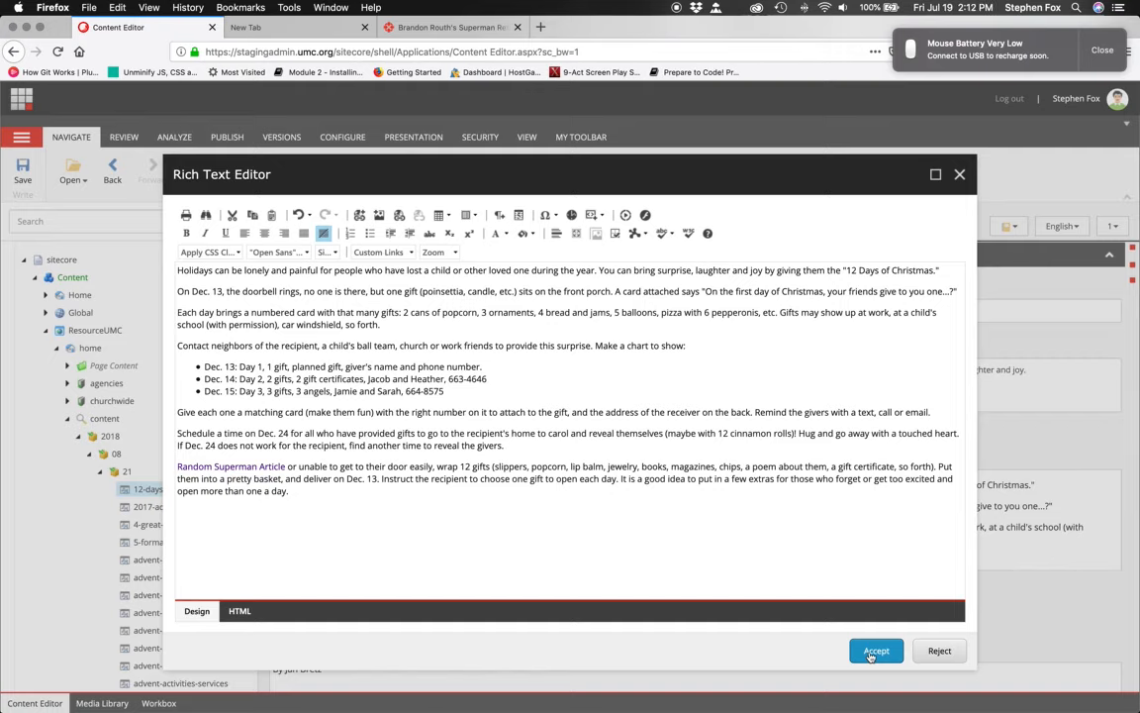
key(super+Tab)
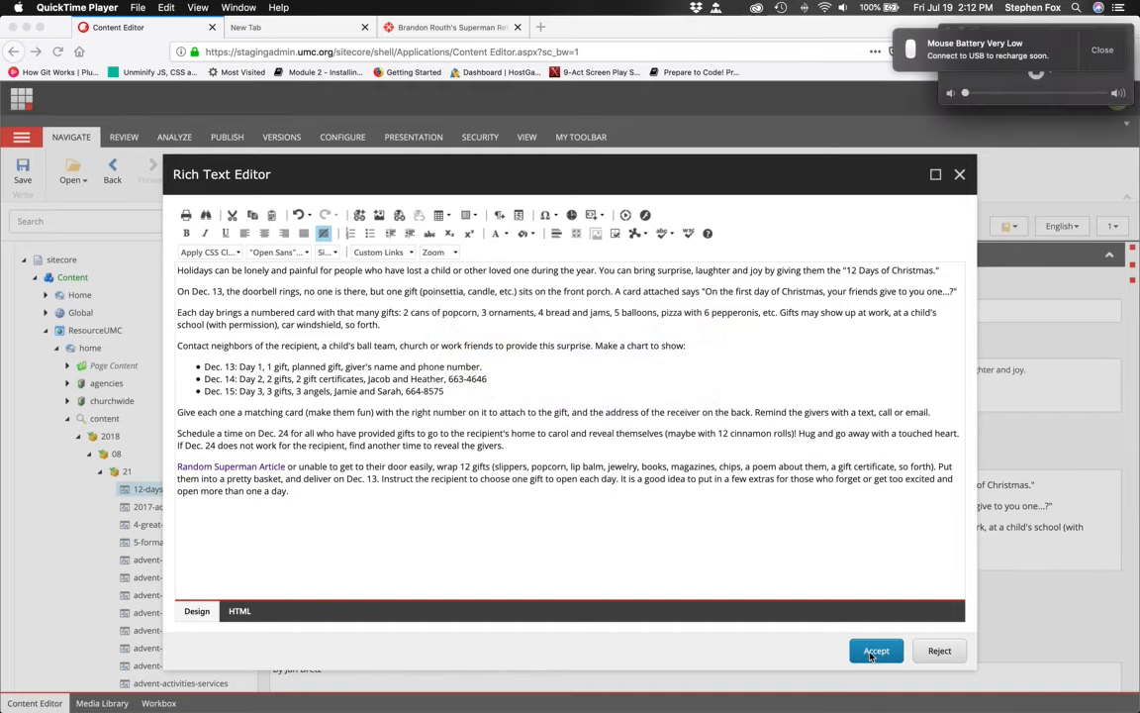